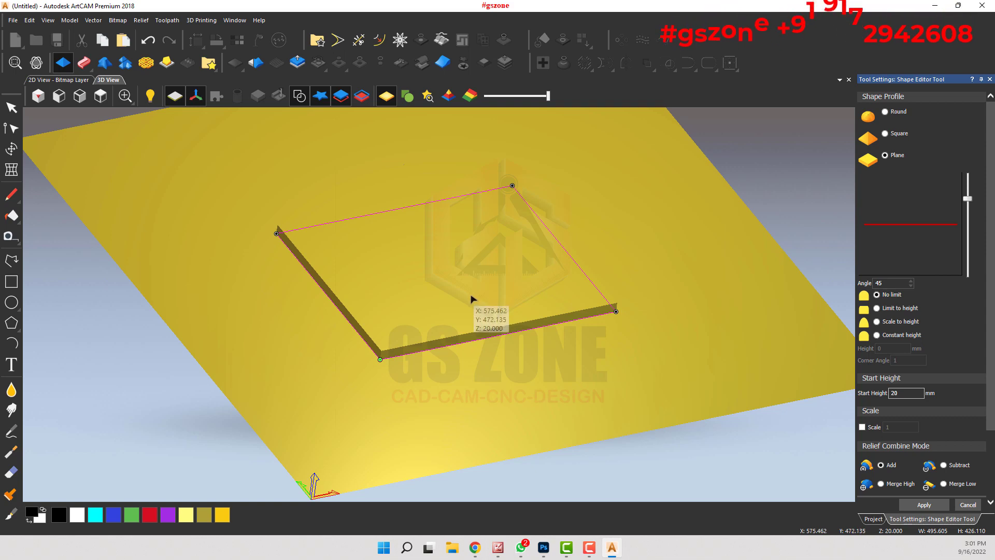
Step: Deselect the rectangle and close the Shape Editor without applying its plane shape
{"action": "scroll", "coordinate": [466, 299], "scroll_direction": "up", "scroll_amount": 4}
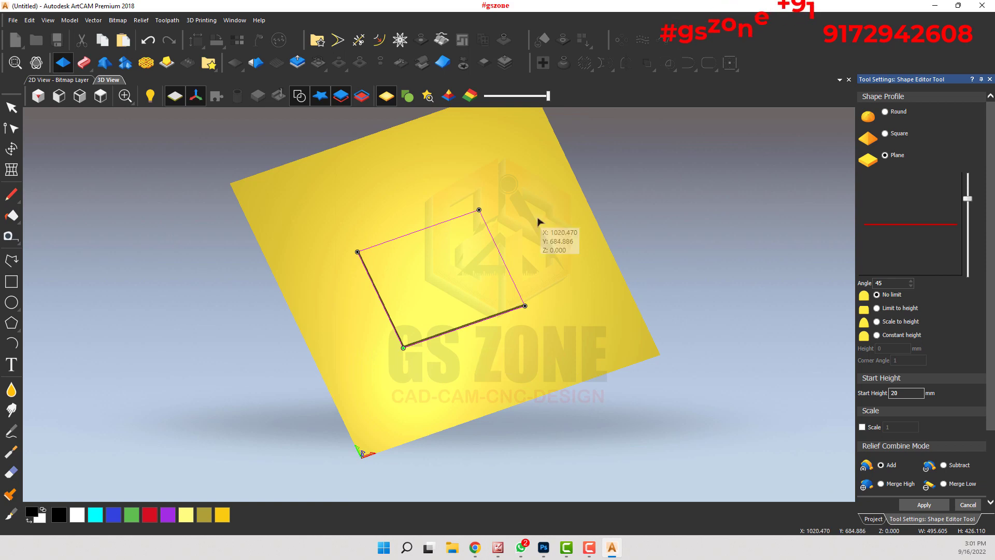
{"action": "left_click", "coordinate": [539, 218]}
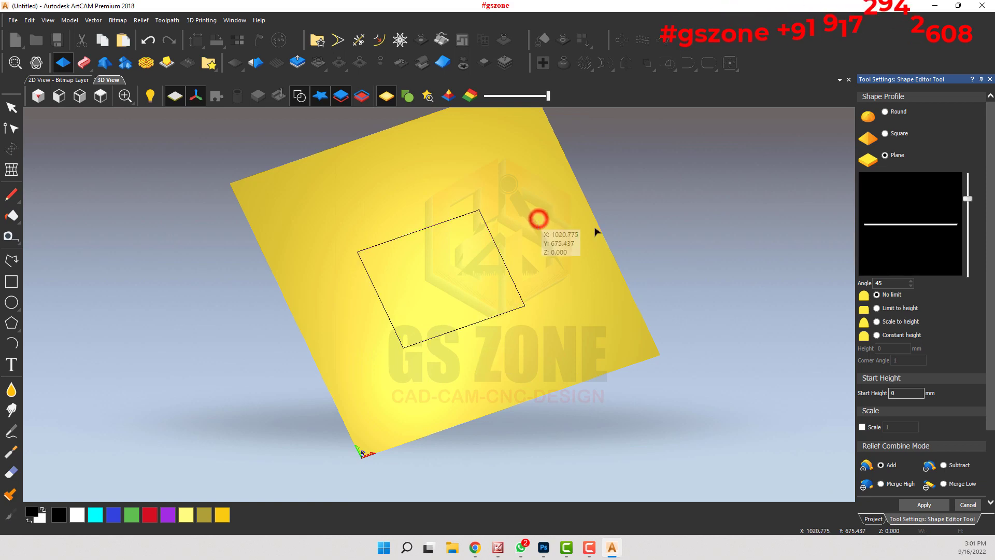
{"action": "left_click", "coordinate": [964, 506]}
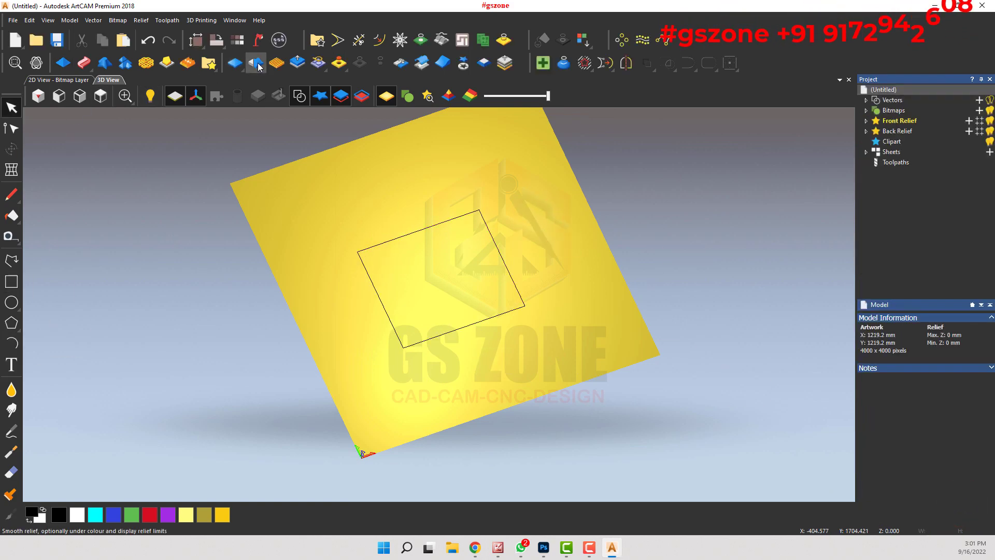
Step: Place the 003 relief from the Reliefs clipart library near the rectangle's upper edge and scale it to about 185 mm wide
{"action": "left_click", "coordinate": [210, 63]}
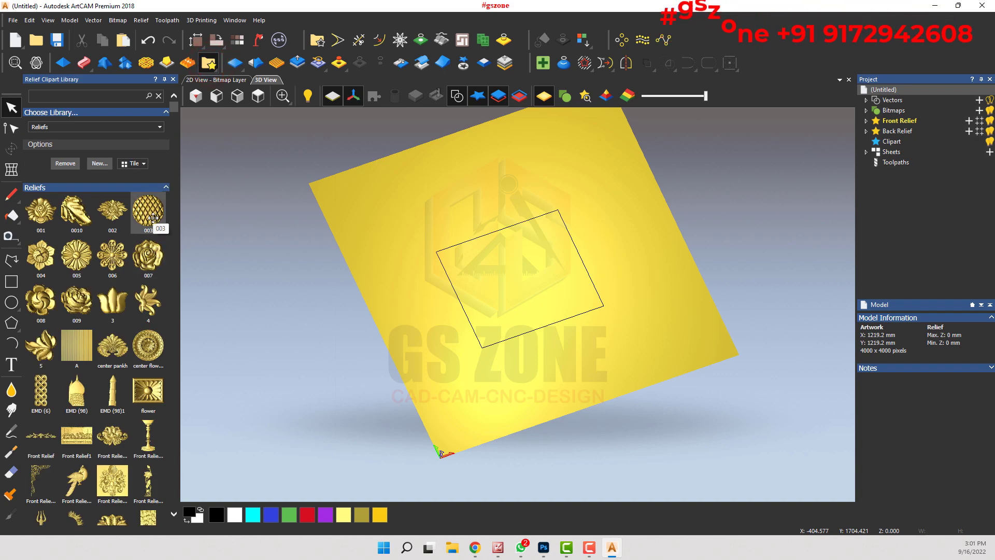
{"action": "left_click_drag", "start_coordinate": [153, 217], "coordinate": [513, 213]}
{"action": "scroll", "coordinate": [513, 217], "scroll_direction": "up", "scroll_amount": 4}
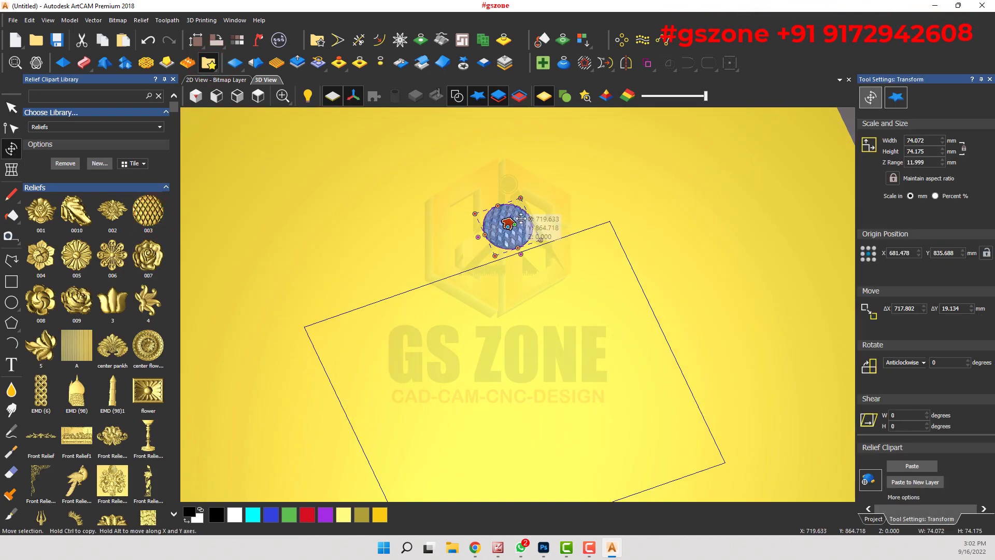
{"action": "left_click_drag", "start_coordinate": [468, 296], "coordinate": [394, 526]}
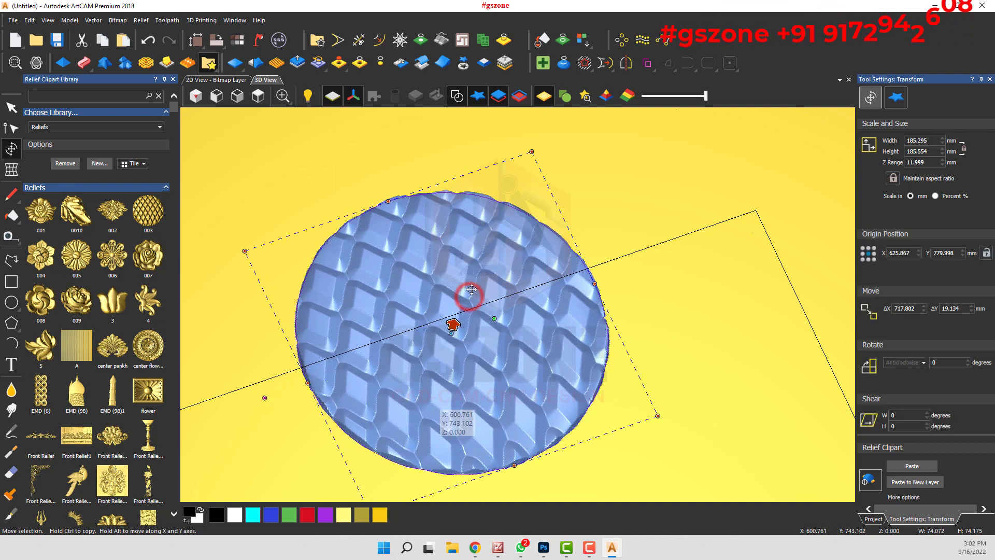
Step: Enlarge the placed 003 clipart to about 306 mm wide and paste it onto the front relief
{"action": "scroll", "coordinate": [527, 240], "scroll_direction": "down", "scroll_amount": 5}
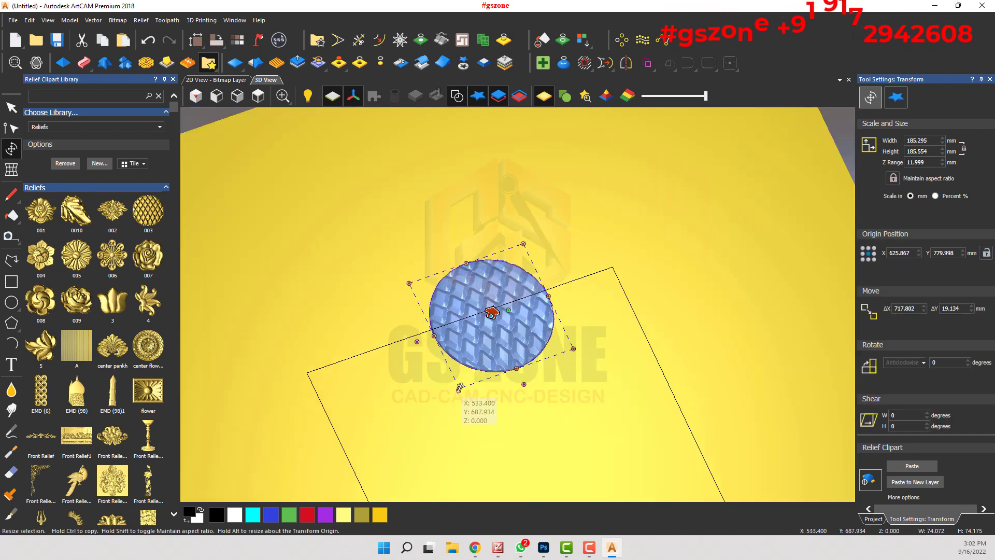
{"action": "left_click_drag", "start_coordinate": [460, 387], "coordinate": [418, 482]}
{"action": "scroll", "coordinate": [495, 346], "scroll_direction": "down", "scroll_amount": 2}
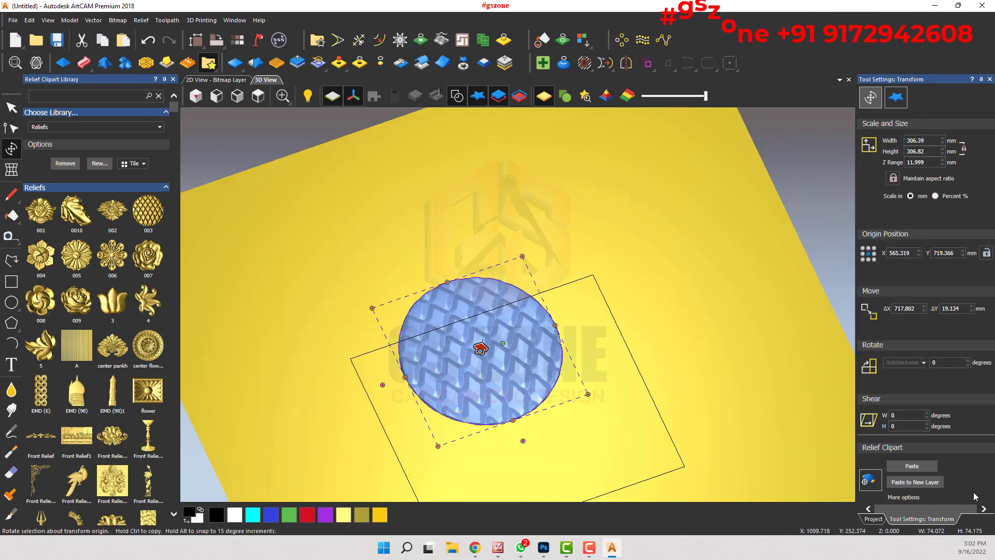
{"action": "left_click", "coordinate": [914, 466]}
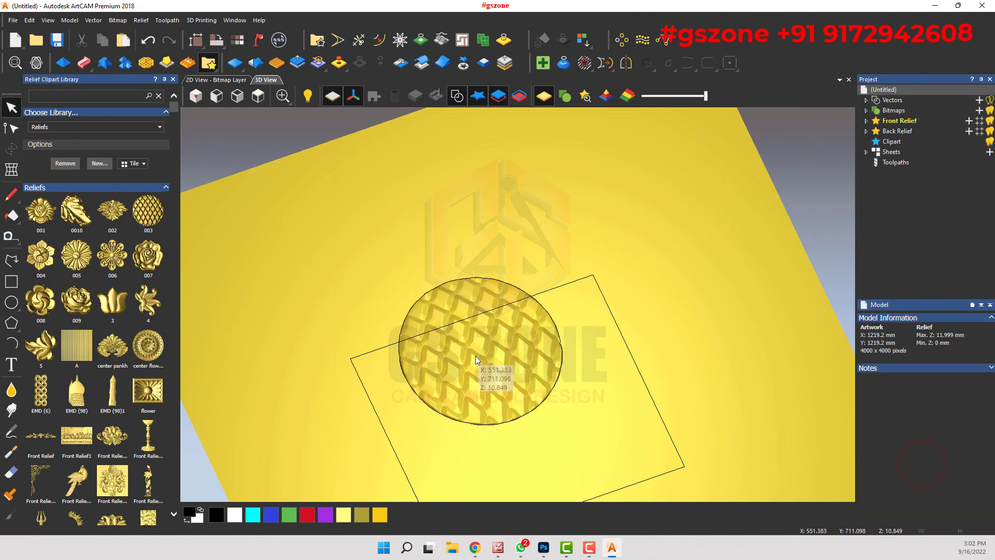
Step: Scale the pasted relief's height to 20 mm
{"action": "scroll", "coordinate": [582, 294], "scroll_direction": "up", "scroll_amount": 2}
{"action": "left_click_drag", "start_coordinate": [582, 294], "coordinate": [545, 360]}
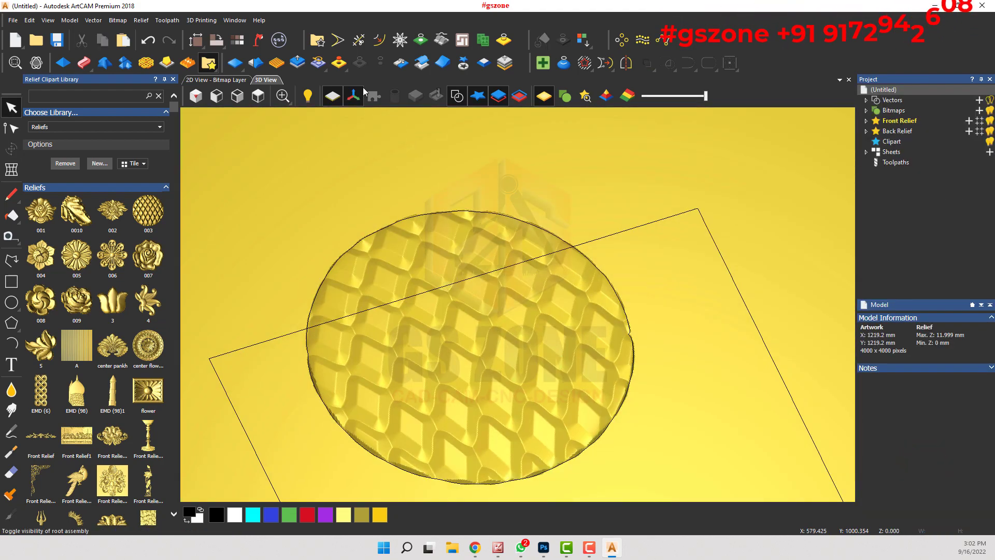
{"action": "left_click", "coordinate": [296, 63]}
{"action": "double_click", "coordinate": [932, 142]}
{"action": "type", "text": "20"}
{"action": "left_click", "coordinate": [938, 216]}
{"action": "left_click", "coordinate": [975, 217]}
Step: Select the clipart's circular outline and give it a Plane shape with a start height of 20 mm in the Shape Editor
{"action": "scroll", "coordinate": [506, 357], "scroll_direction": "down", "scroll_amount": 3}
{"action": "middle_click_drag", "start_coordinate": [497, 364], "coordinate": [580, 220]}
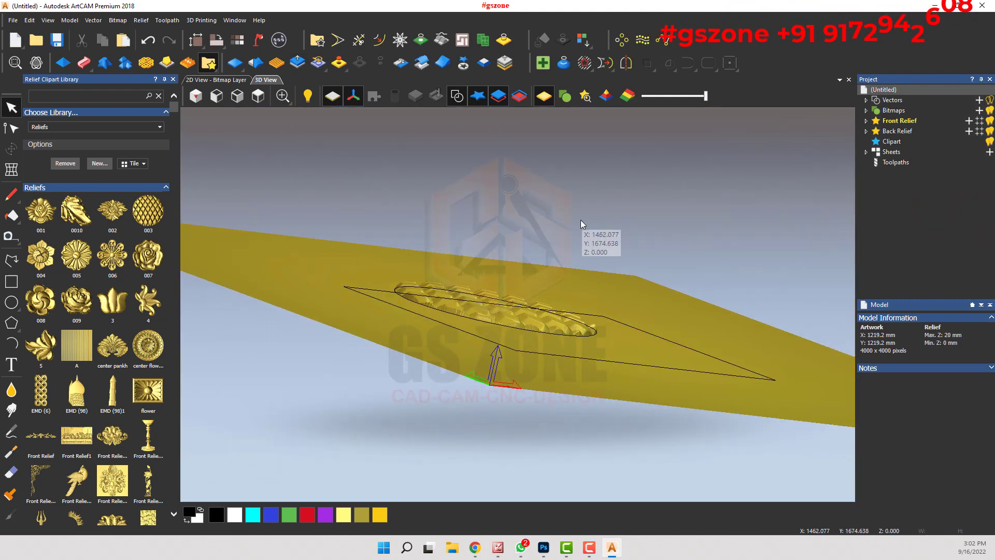
{"action": "left_click_drag", "start_coordinate": [580, 224], "coordinate": [529, 377]}
{"action": "left_click", "coordinate": [621, 323]}
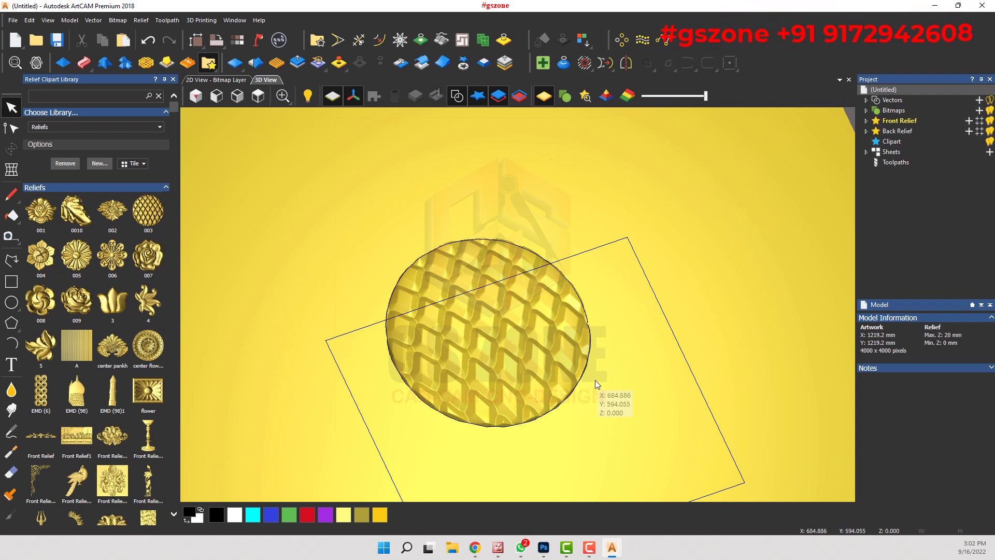
{"action": "left_click", "coordinate": [388, 336]}
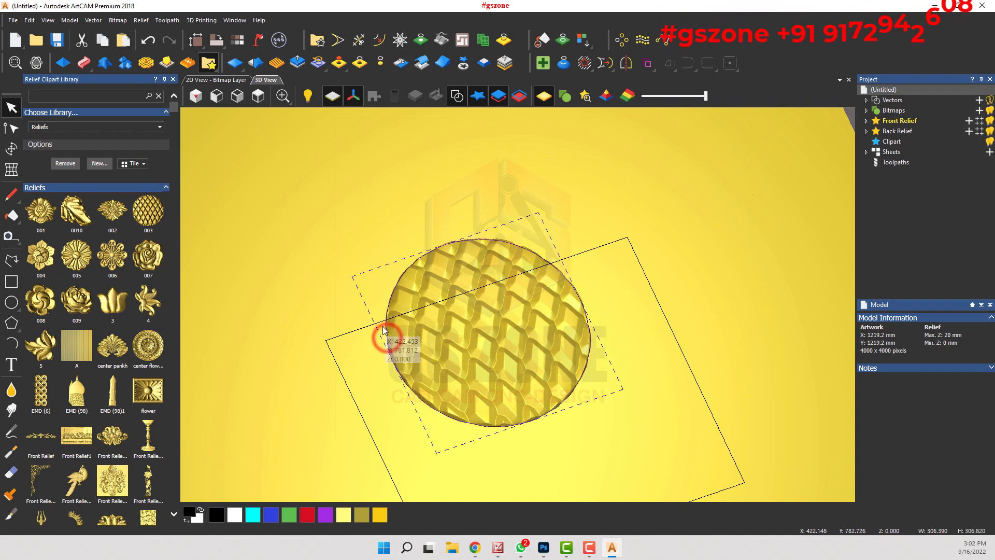
{"action": "left_click", "coordinate": [62, 63]}
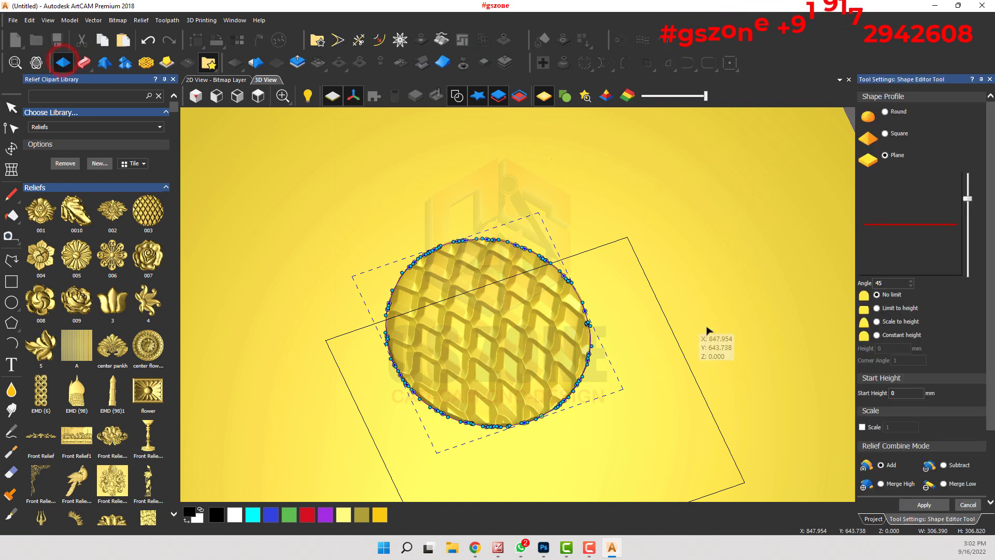
{"action": "double_click", "coordinate": [915, 393]}
{"action": "type", "text": "20"}
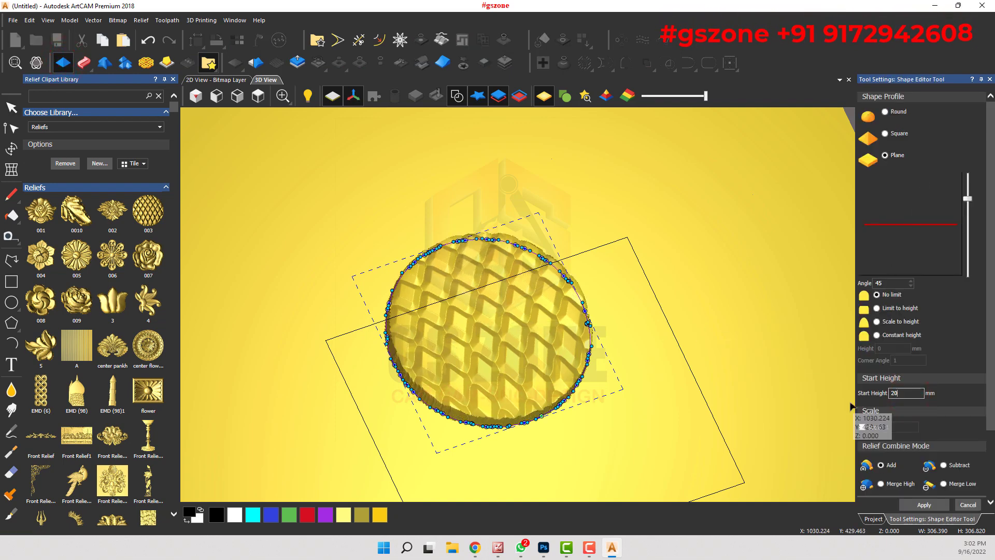
Step: Hide the vectors and examine the raised textured disc from several angles
{"action": "left_click_drag", "start_coordinate": [455, 487], "coordinate": [491, 314]}
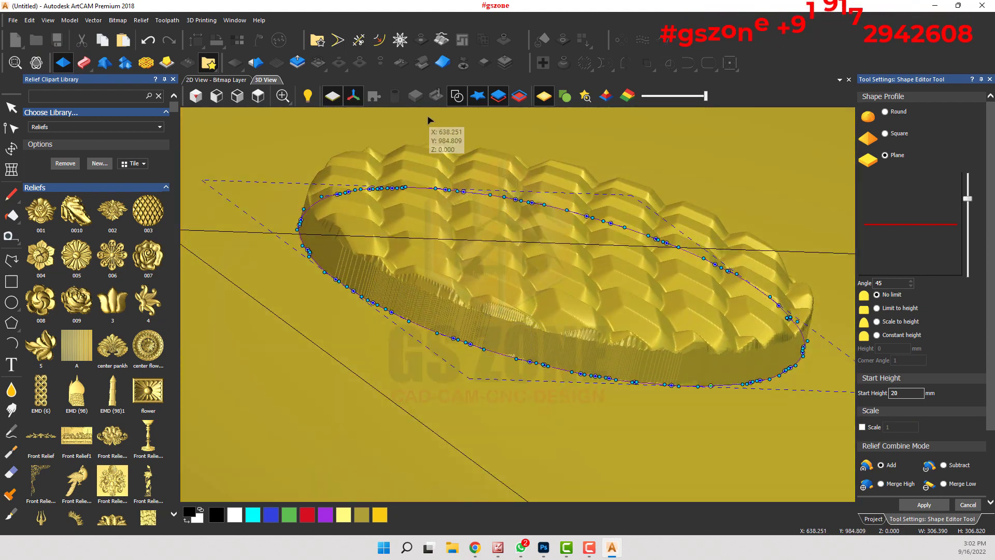
{"action": "left_click", "coordinate": [456, 96]}
{"action": "left_click_drag", "start_coordinate": [534, 265], "coordinate": [680, 311]}
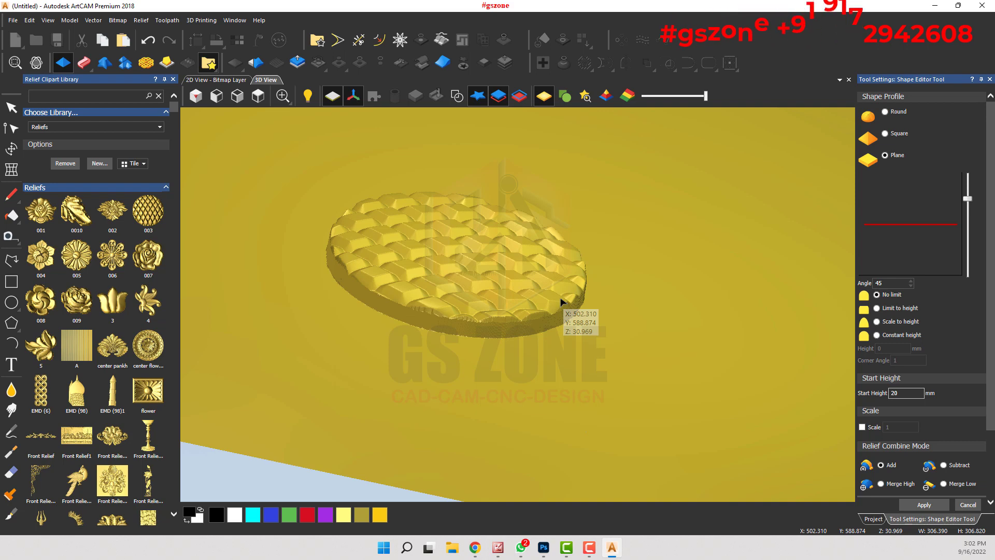
{"action": "left_click_drag", "start_coordinate": [524, 296], "coordinate": [570, 386]}
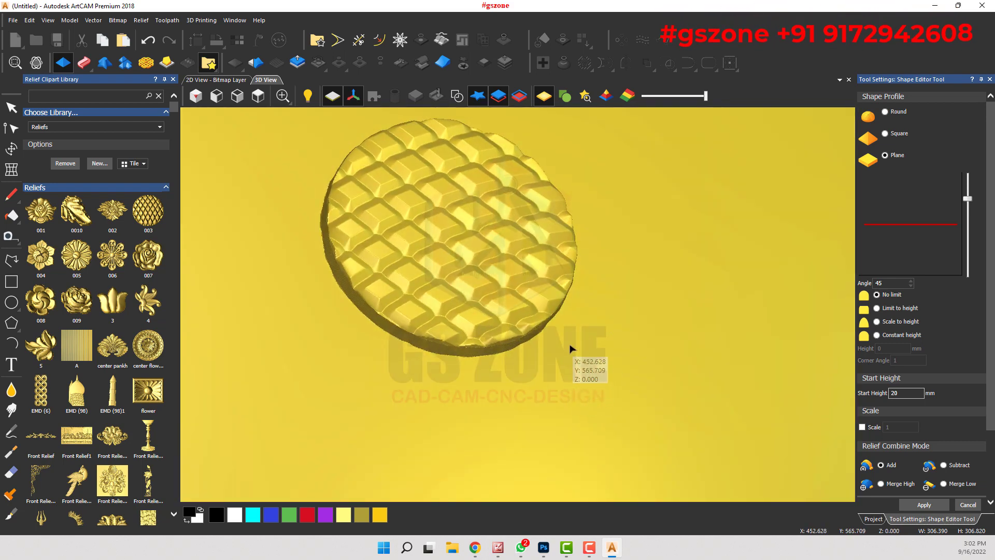
{"action": "left_click_drag", "start_coordinate": [564, 336], "coordinate": [444, 277]}
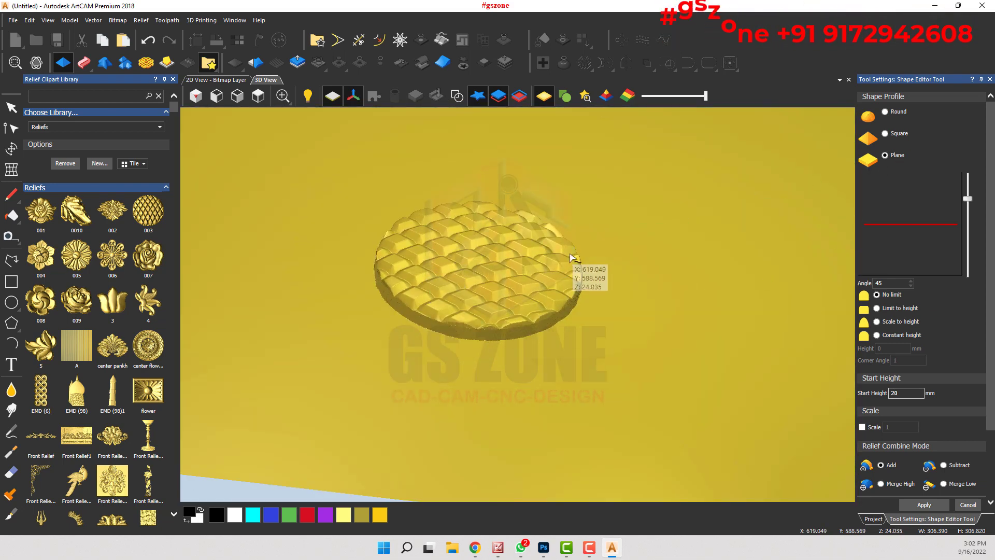
{"action": "left_click_drag", "start_coordinate": [562, 318], "coordinate": [329, 322]}
{"action": "left_click_drag", "start_coordinate": [440, 333], "coordinate": [731, 250]}
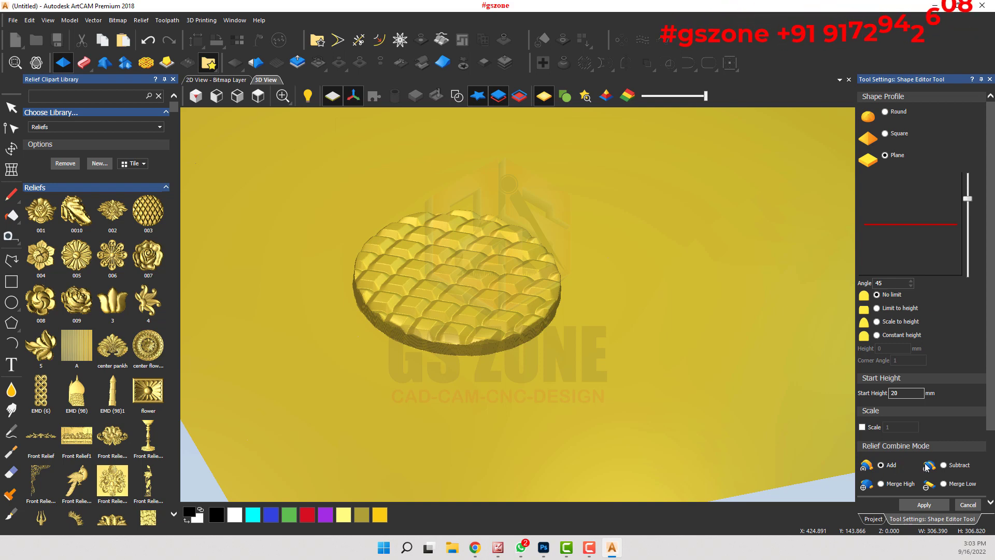
Step: Preview the Subtract, Merge High and Merge Low combine modes on the textured disc
{"action": "left_click", "coordinate": [944, 465]}
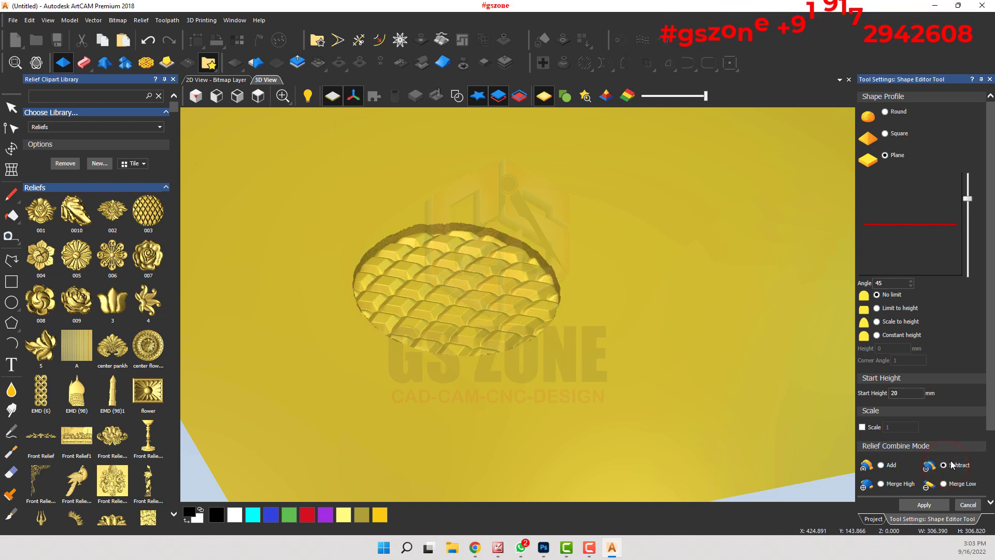
{"action": "left_click", "coordinate": [881, 483]}
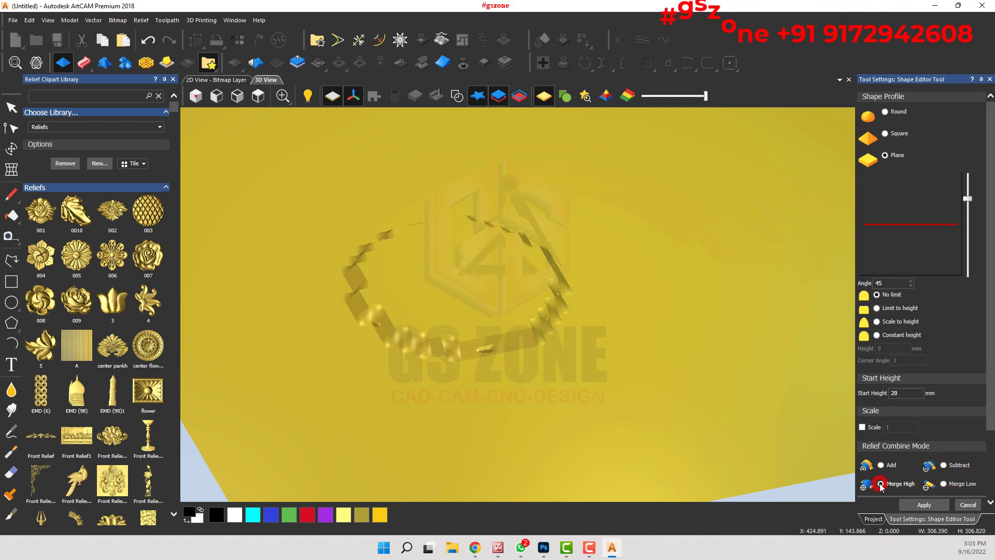
{"action": "left_click_drag", "start_coordinate": [564, 382], "coordinate": [504, 300]}
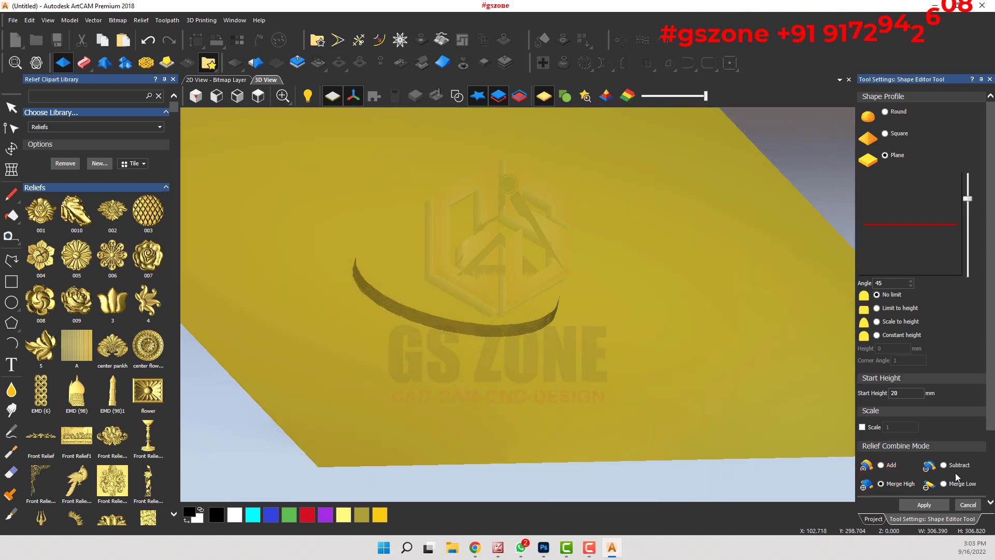
{"action": "left_click", "coordinate": [946, 485]}
{"action": "left_click_drag", "start_coordinate": [500, 301], "coordinate": [726, 317]}
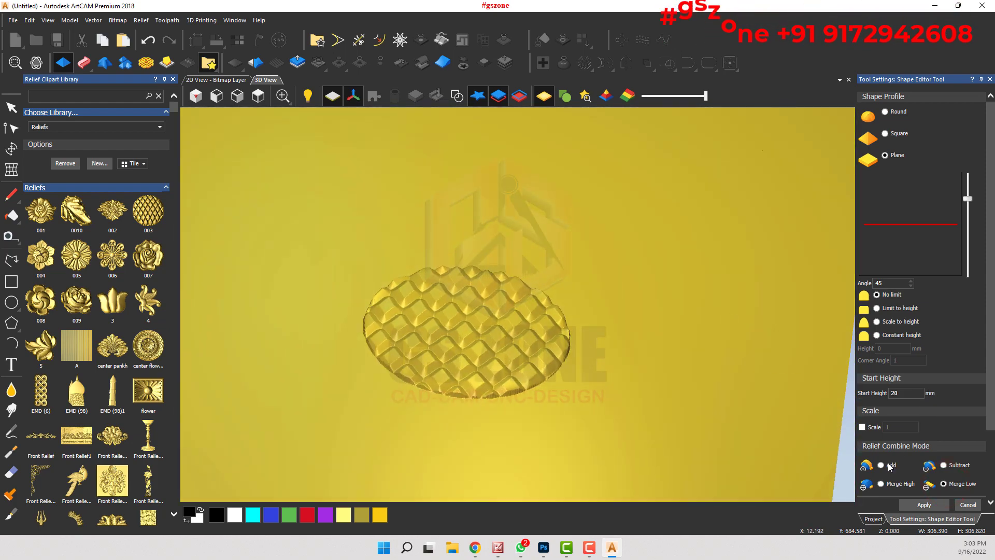
Step: Set the combine mode back to Add, apply the disc's plane shape and close the Shape Editor
{"action": "left_click", "coordinate": [880, 465]}
{"action": "left_click_drag", "start_coordinate": [726, 321], "coordinate": [550, 479]}
{"action": "left_click", "coordinate": [922, 505]}
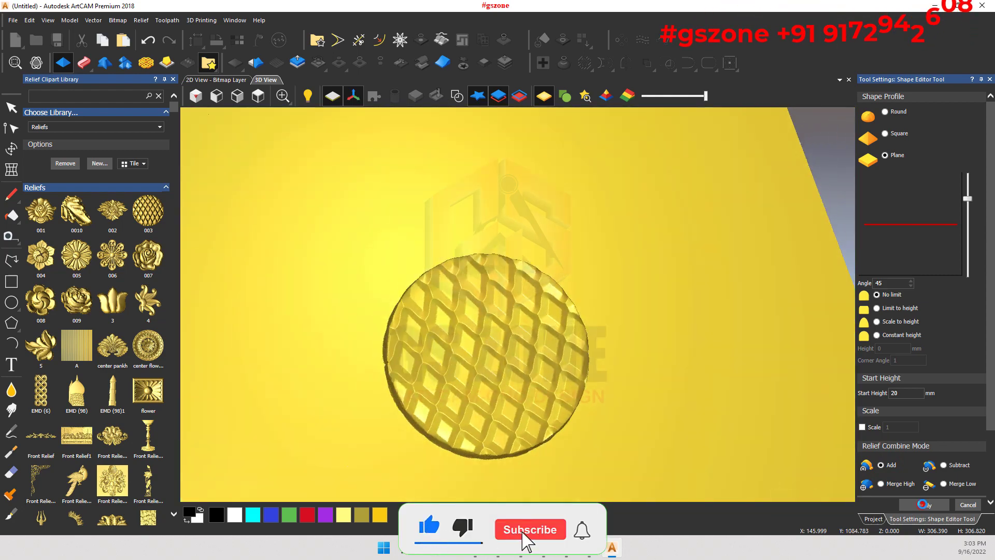
{"action": "left_click", "coordinate": [969, 507]}
Step: Inspect the top surface and side walls of the applied textured disc in 3D
{"action": "left_click_drag", "start_coordinate": [457, 344], "coordinate": [520, 311]}
{"action": "scroll", "coordinate": [519, 311], "scroll_direction": "up", "scroll_amount": 5}
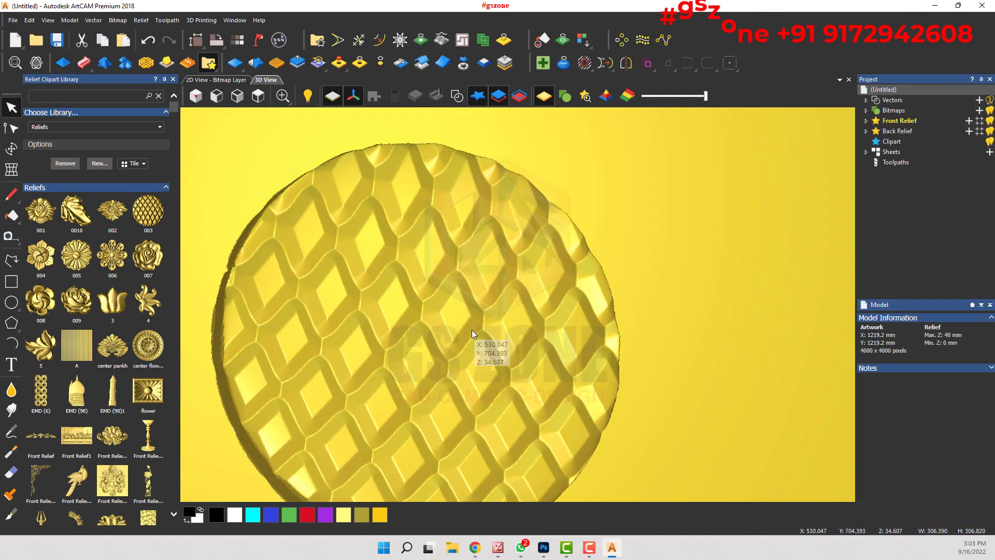
{"action": "left_click_drag", "start_coordinate": [473, 325], "coordinate": [429, 260]}
{"action": "scroll", "coordinate": [467, 285], "scroll_direction": "down", "scroll_amount": 5}
{"action": "left_click_drag", "start_coordinate": [450, 360], "coordinate": [564, 287]}
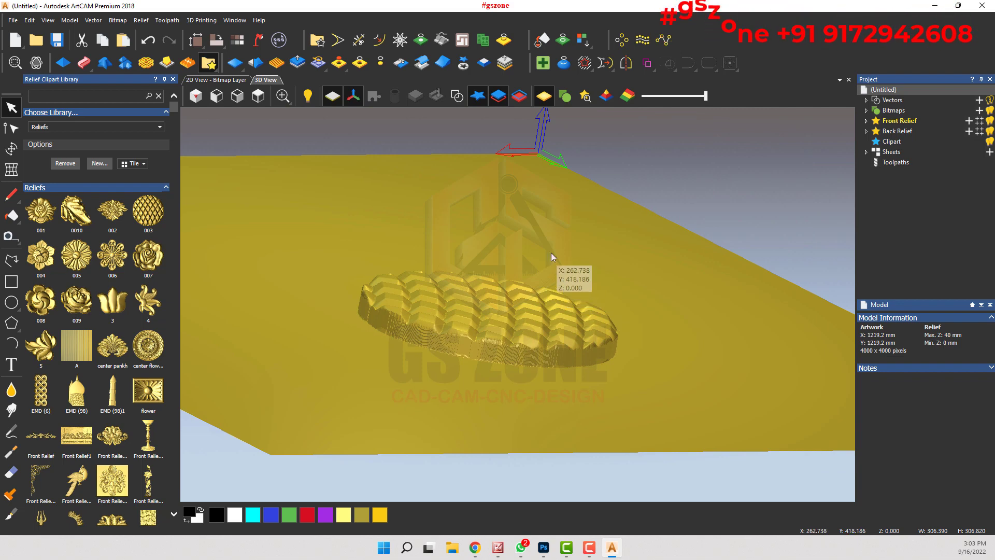
{"action": "left_click_drag", "start_coordinate": [536, 251], "coordinate": [470, 453]}
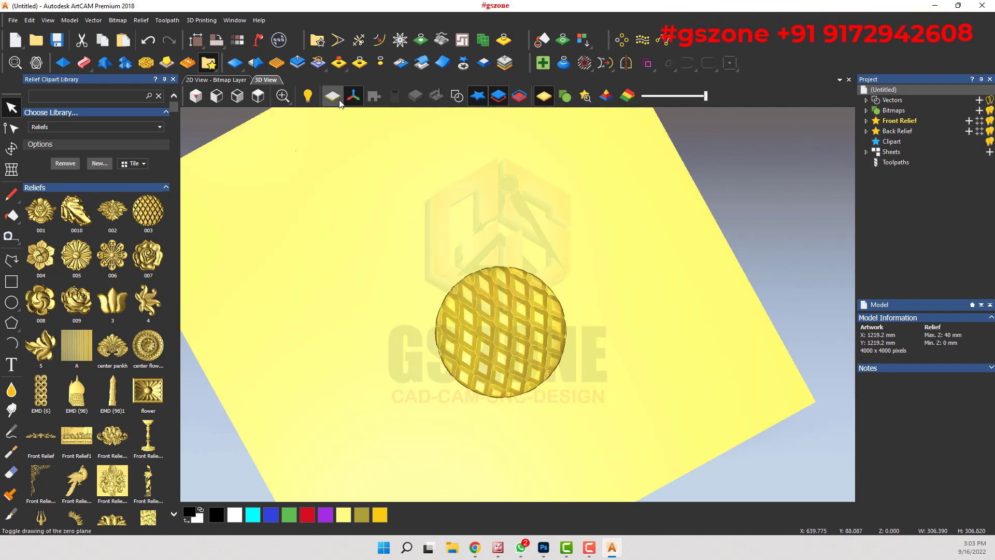
Step: Show the vectors again and reset the front relief to a flat surface, leaving nothing selected
{"action": "left_click", "coordinate": [464, 96]}
{"action": "scroll", "coordinate": [483, 190], "scroll_direction": "down", "scroll_amount": 2}
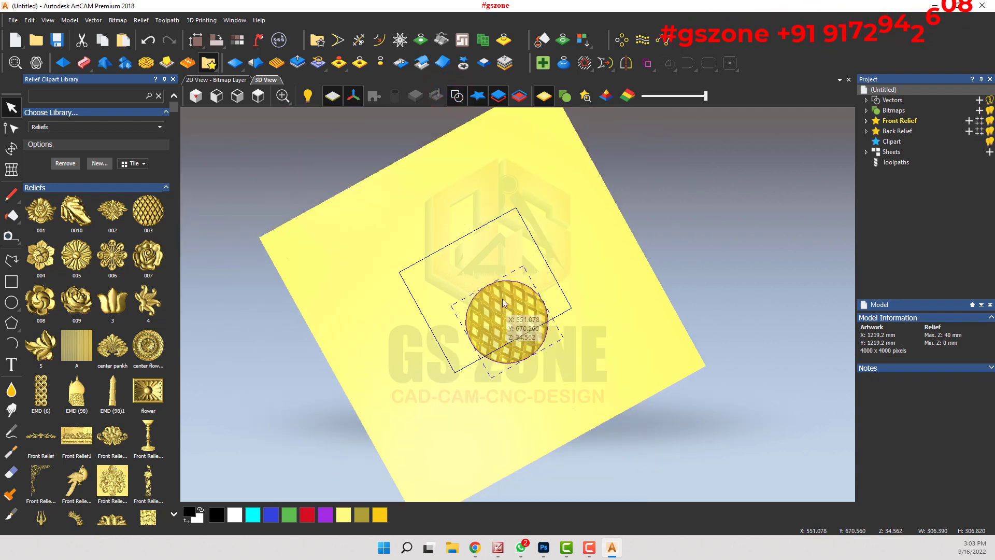
{"action": "key", "text": "Delete"}
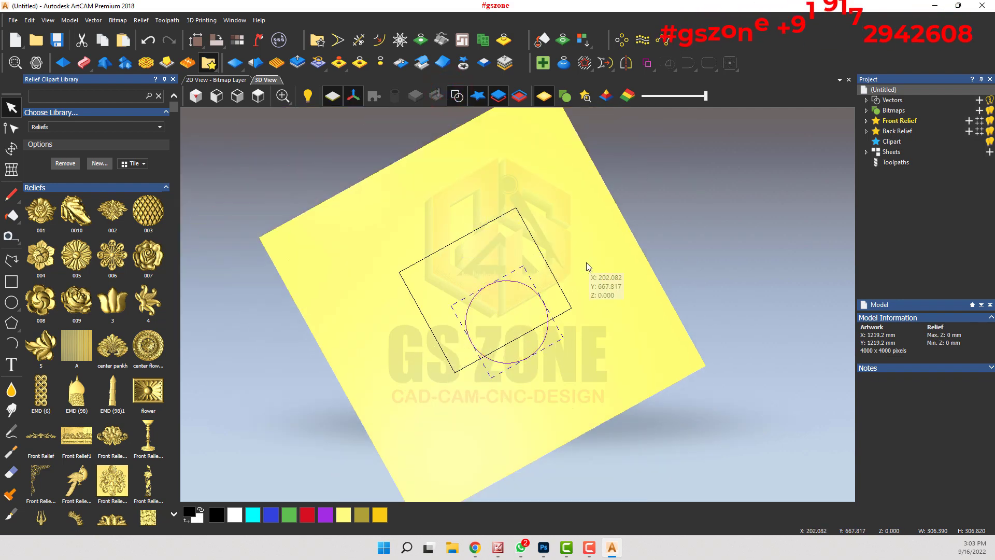
{"action": "left_click", "coordinate": [587, 258]}
Step: Close the Relief Clipart Library and start the Shape Editor with the Square profile
{"action": "left_click", "coordinate": [258, 96]}
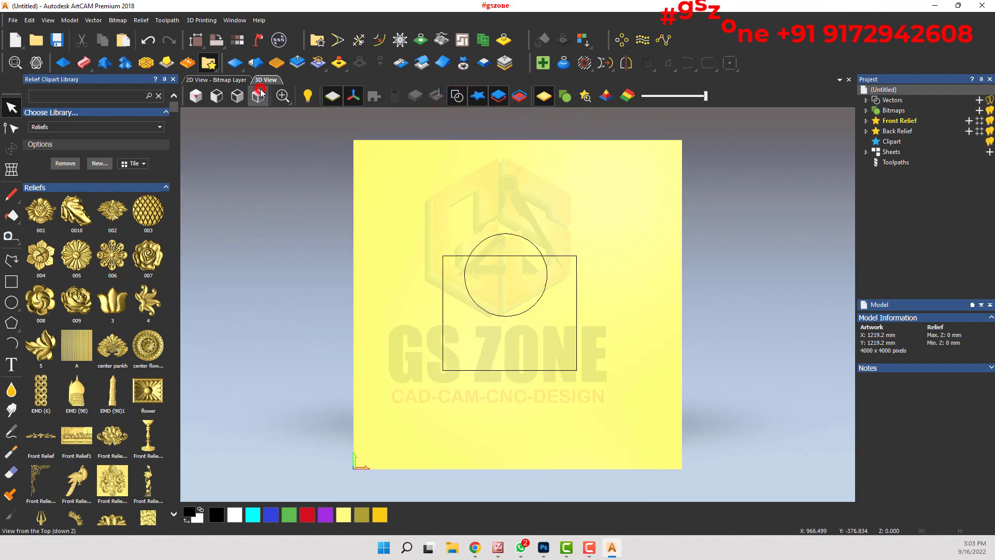
{"action": "left_click", "coordinate": [173, 79]}
{"action": "scroll", "coordinate": [485, 304], "scroll_direction": "up", "scroll_amount": 2}
{"action": "middle_click_drag", "start_coordinate": [520, 343], "coordinate": [633, 270]}
{"action": "left_click", "coordinate": [64, 63]}
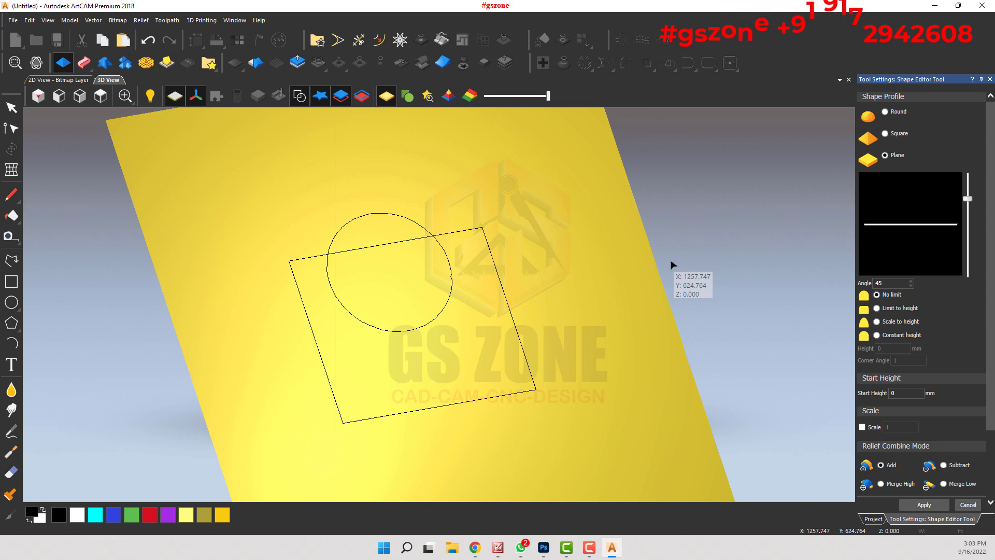
{"action": "left_click", "coordinate": [886, 135]}
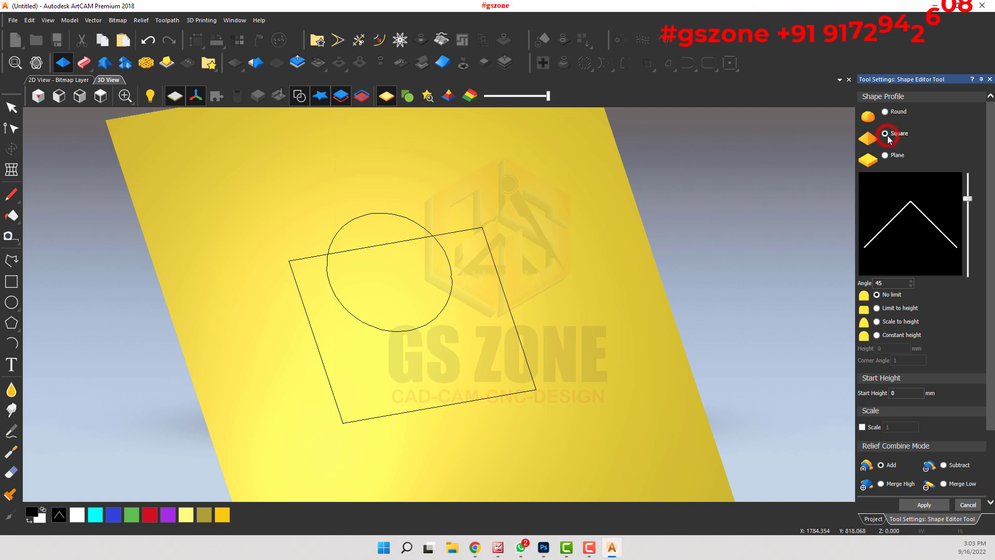
{"action": "left_click", "coordinate": [882, 283]}
Step: Select the rectangle and the circle in turn to compare their 20 mm plane shapes in the 3D view
{"action": "left_click", "coordinate": [472, 229]}
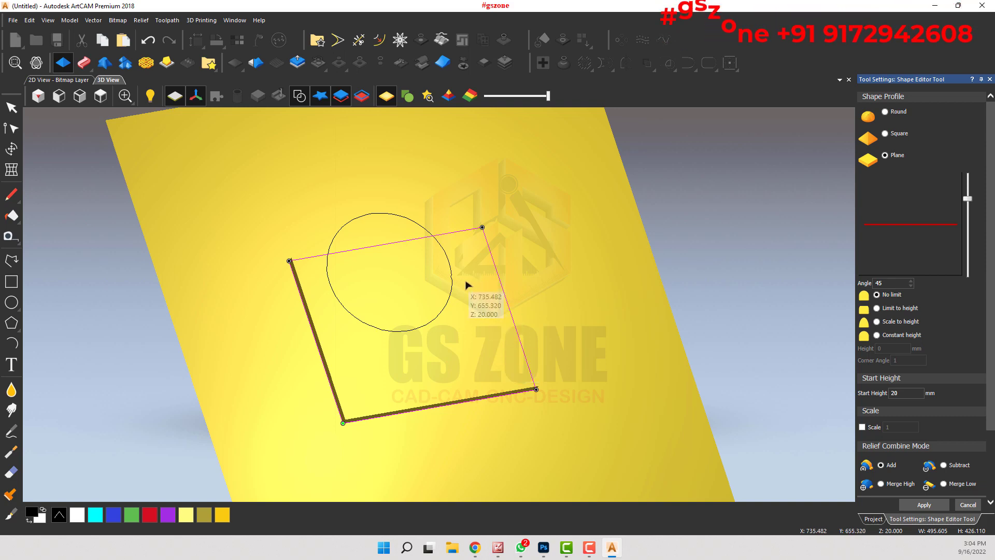
{"action": "left_click", "coordinate": [423, 227]}
{"action": "left_click_drag", "start_coordinate": [425, 235], "coordinate": [526, 205]}
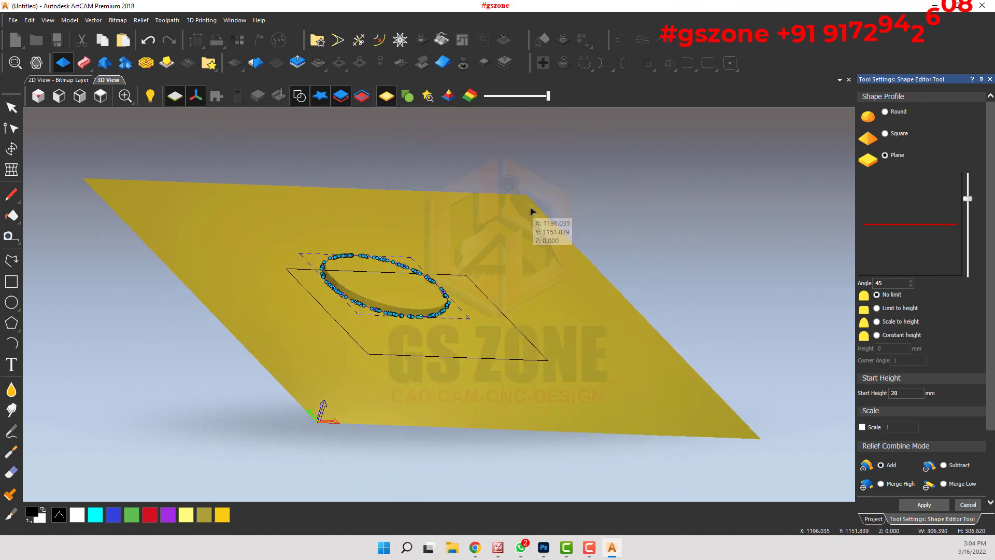
Step: Draw a separate rectangle about 154 mm wide and 224 mm high beside the large rectangle
{"action": "left_click_drag", "start_coordinate": [522, 250], "coordinate": [344, 431]}
{"action": "left_click", "coordinate": [579, 303]}
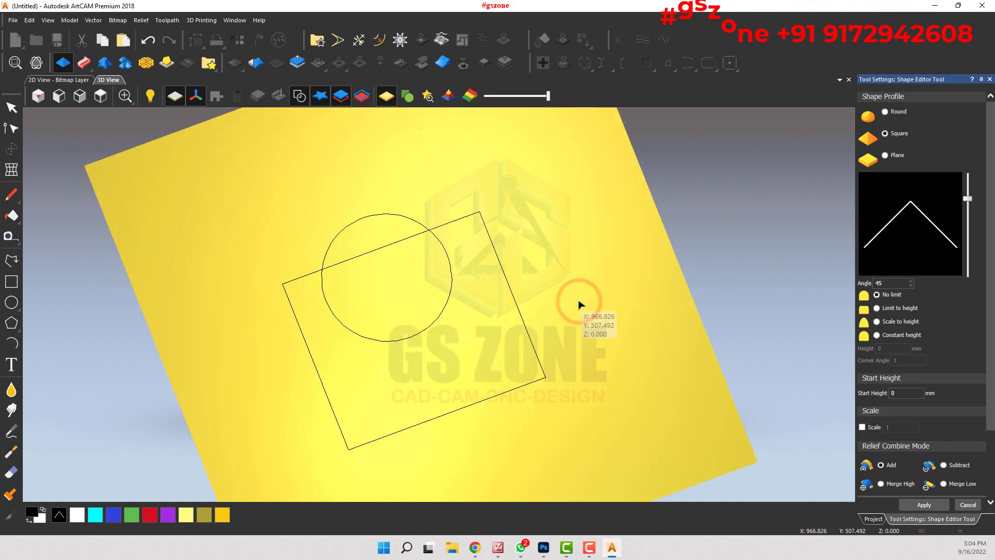
{"action": "left_click", "coordinate": [11, 281]}
{"action": "mouse_move", "coordinate": [549, 252]}
{"action": "left_mouse_down"}
{"action": "mouse_move", "coordinate": [644, 322]}
{"action": "mouse_move", "coordinate": [632, 325]}
{"action": "left_mouse_up"}
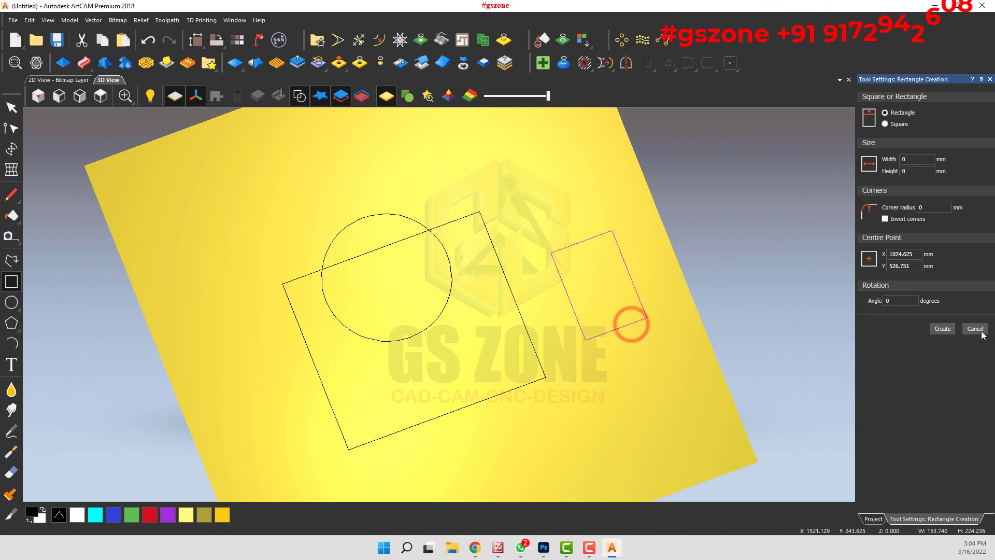
{"action": "left_click", "coordinate": [985, 332]}
Step: Start the Shape Editor on the large rectangle with a start height of 0 mm and the Square profile
{"action": "left_click", "coordinate": [63, 63]}
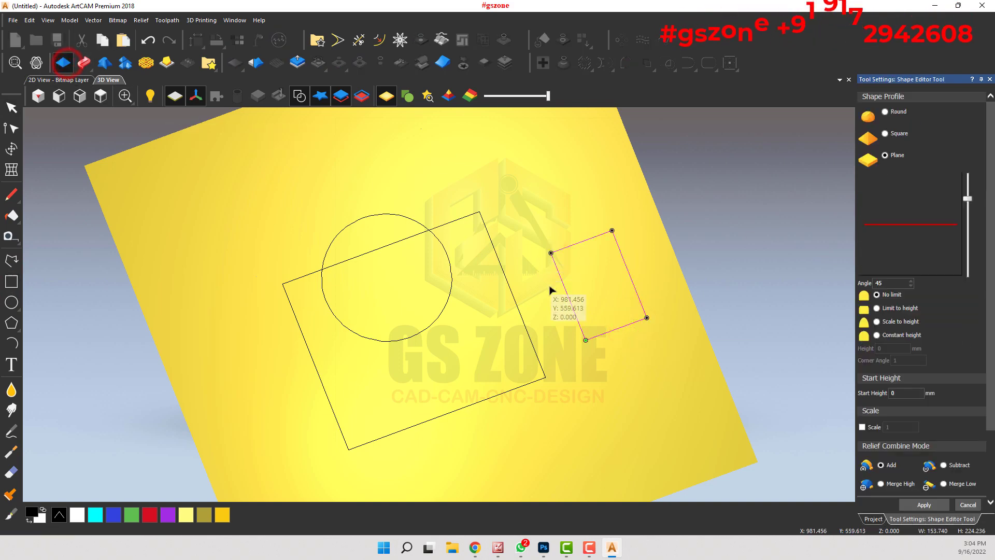
{"action": "scroll", "coordinate": [553, 314], "scroll_direction": "up", "scroll_amount": 3}
{"action": "middle_click_drag", "start_coordinate": [595, 273], "coordinate": [631, 151]}
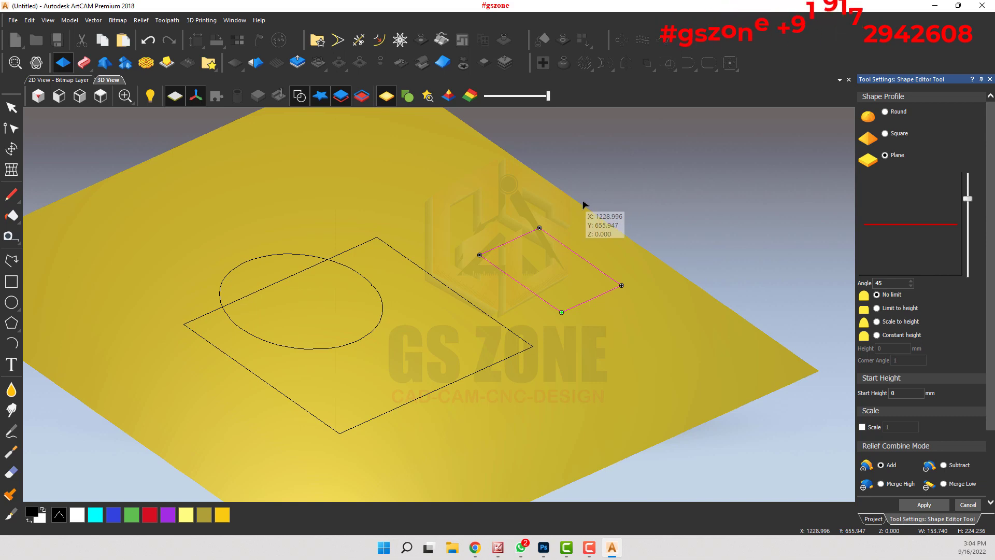
{"action": "scroll", "coordinate": [559, 236], "scroll_direction": "up", "scroll_amount": 2}
{"action": "middle_click_drag", "start_coordinate": [553, 266], "coordinate": [507, 347]}
{"action": "left_click", "coordinate": [490, 327]}
{"action": "left_click", "coordinate": [432, 301]}
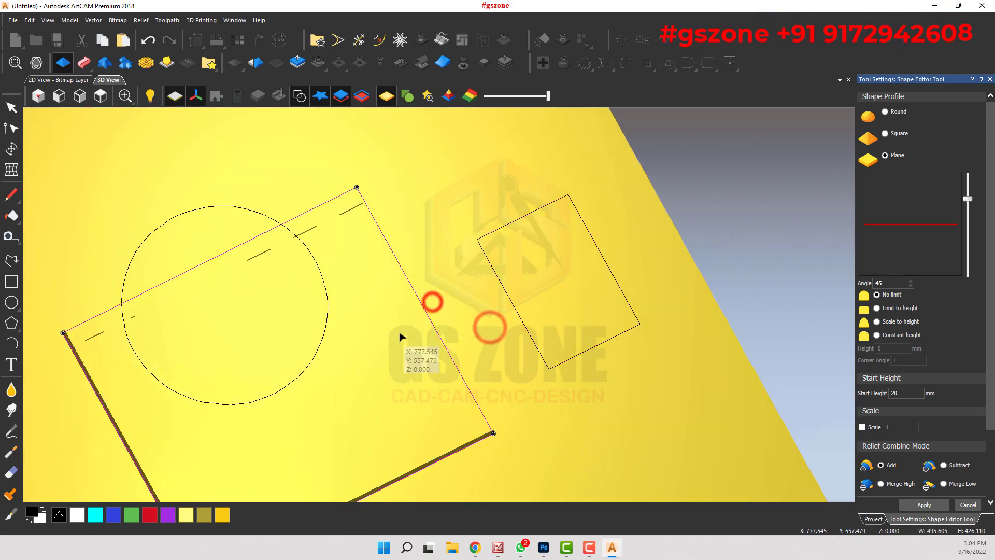
{"action": "double_click", "coordinate": [898, 393]}
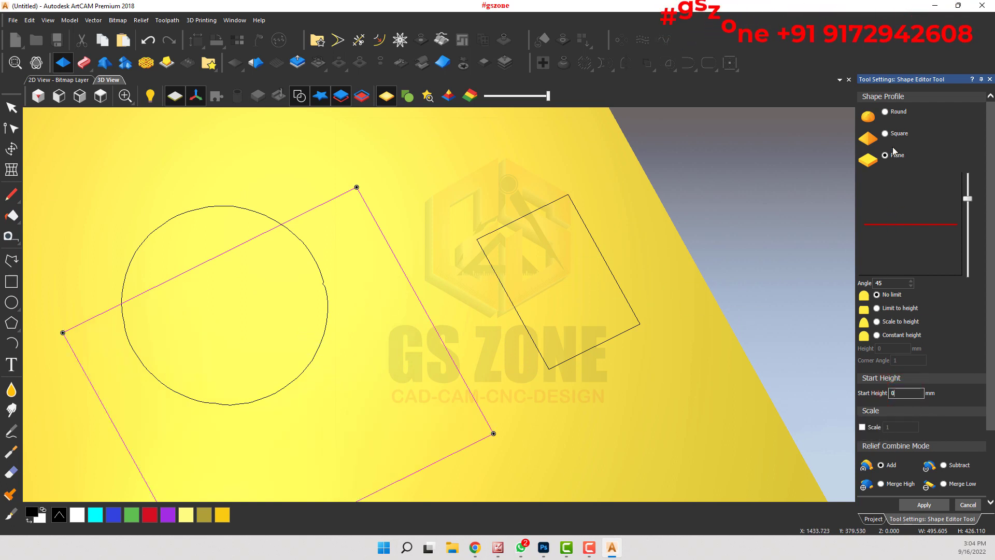
{"action": "left_click", "coordinate": [886, 133]}
Step: Examine the large rectangle's 45-degree pyramid shape from above and from the sides in 3D
{"action": "scroll", "coordinate": [342, 271], "scroll_direction": "down", "scroll_amount": 2}
{"action": "right_click_drag", "start_coordinate": [342, 271], "coordinate": [379, 318]}
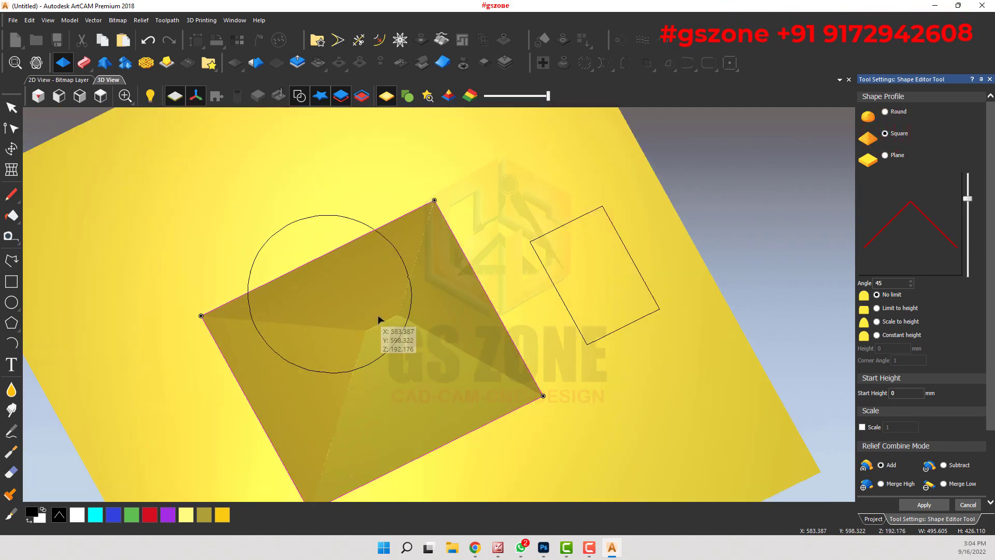
{"action": "middle_click_drag", "start_coordinate": [379, 317], "coordinate": [519, 417]}
{"action": "left_click_drag", "start_coordinate": [521, 420], "coordinate": [591, 252]}
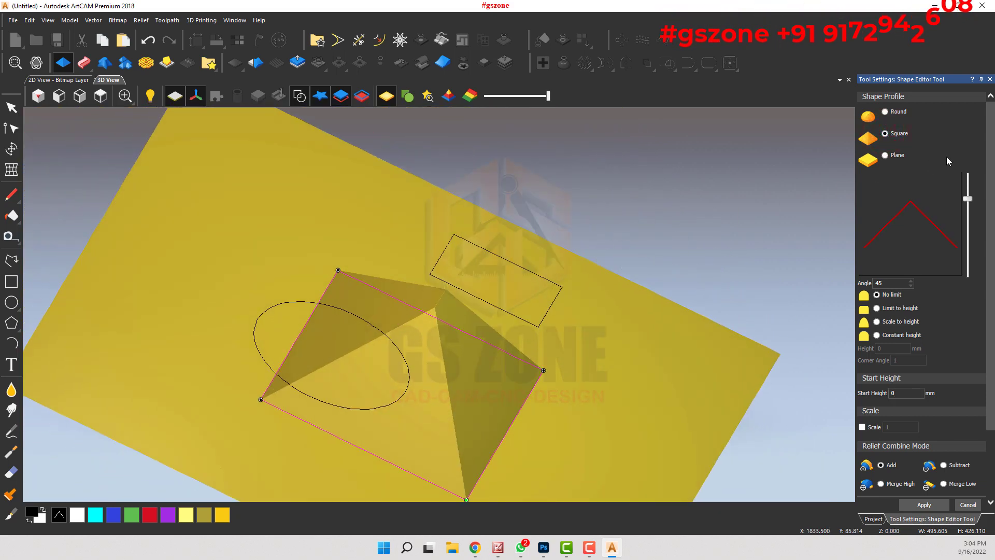
{"action": "scroll", "coordinate": [557, 292], "scroll_direction": "down", "scroll_amount": 2}
{"action": "left_click_drag", "start_coordinate": [557, 293], "coordinate": [291, 400]}
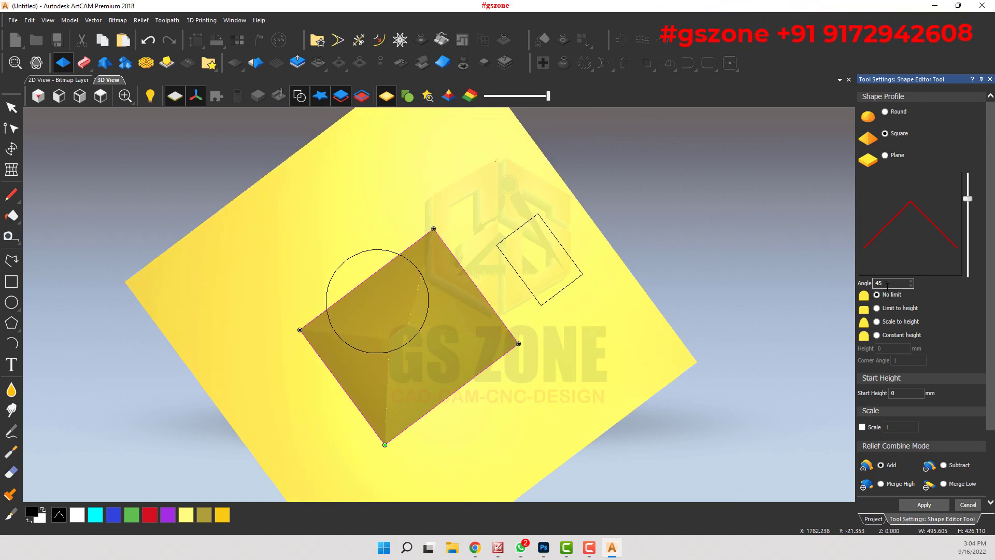
{"action": "left_click_drag", "start_coordinate": [378, 353], "coordinate": [555, 288]}
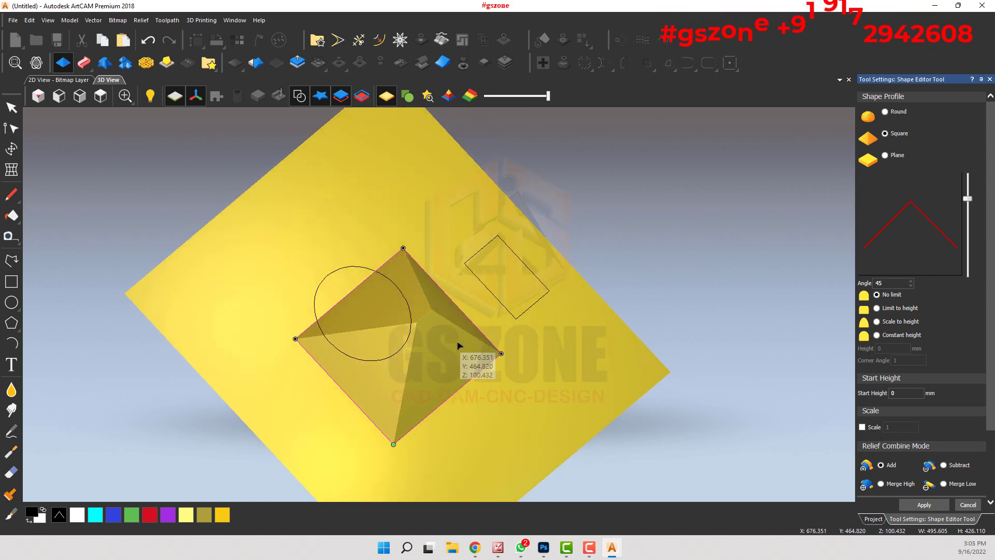
{"action": "left_click_drag", "start_coordinate": [457, 344], "coordinate": [393, 391]}
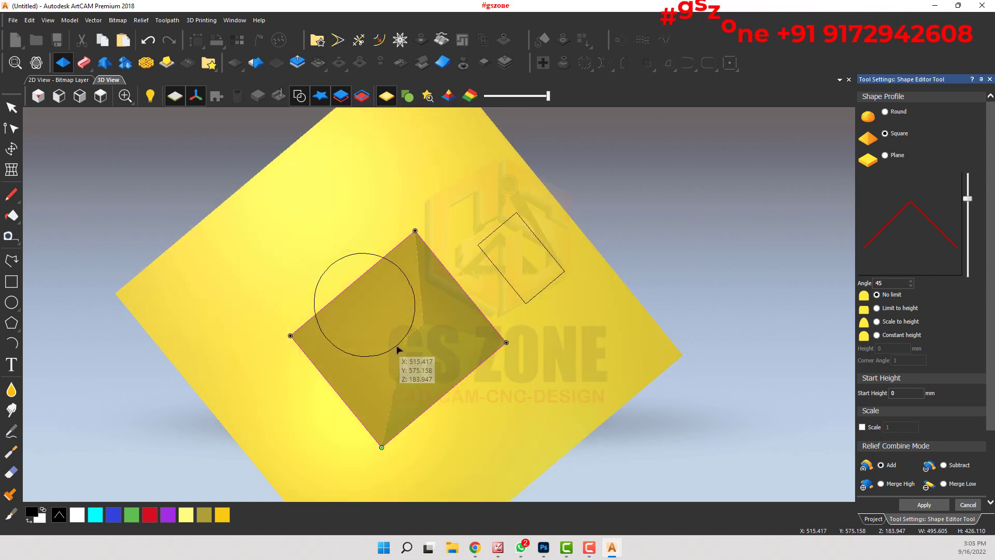
{"action": "left_click_drag", "start_coordinate": [387, 340], "coordinate": [443, 362]}
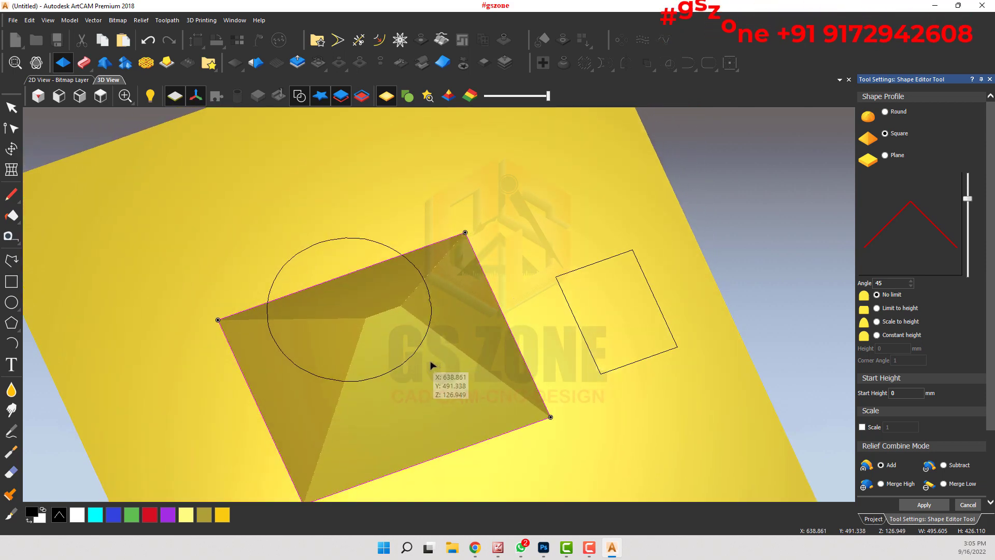
Step: Switch the rectangle's square profile to Scale to height with a height of 50 mm
{"action": "left_click", "coordinate": [877, 309]}
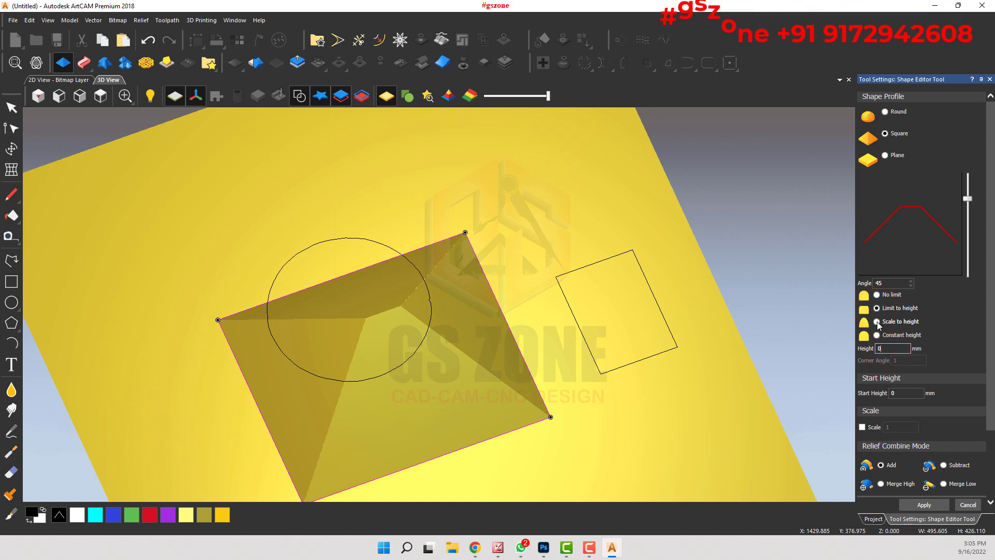
{"action": "left_click", "coordinate": [877, 322]}
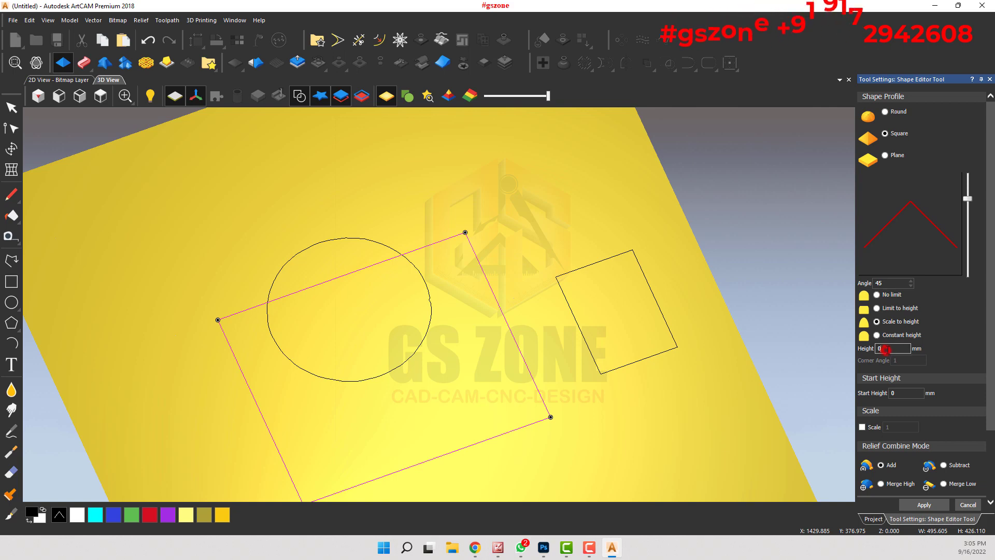
{"action": "left_click_drag", "start_coordinate": [890, 348], "coordinate": [846, 364]}
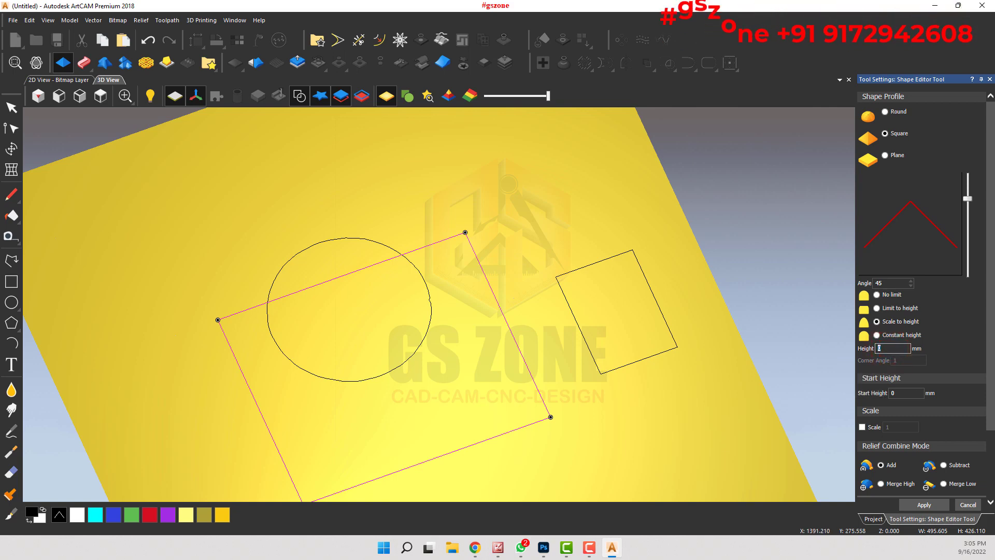
{"action": "key", "text": "Return"}
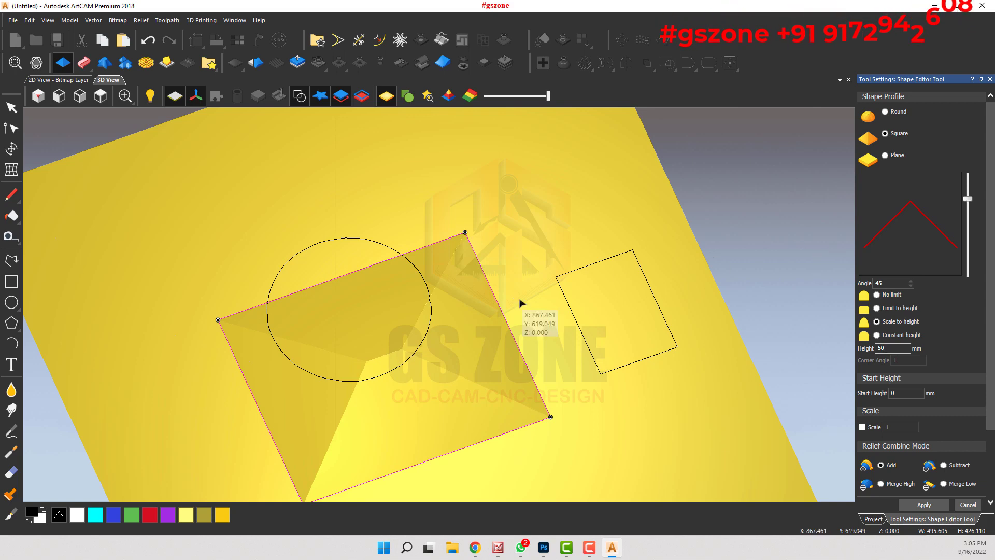
{"action": "scroll", "coordinate": [323, 339], "scroll_direction": "up", "scroll_amount": 2}
{"action": "left_click_drag", "start_coordinate": [386, 388], "coordinate": [487, 384]}
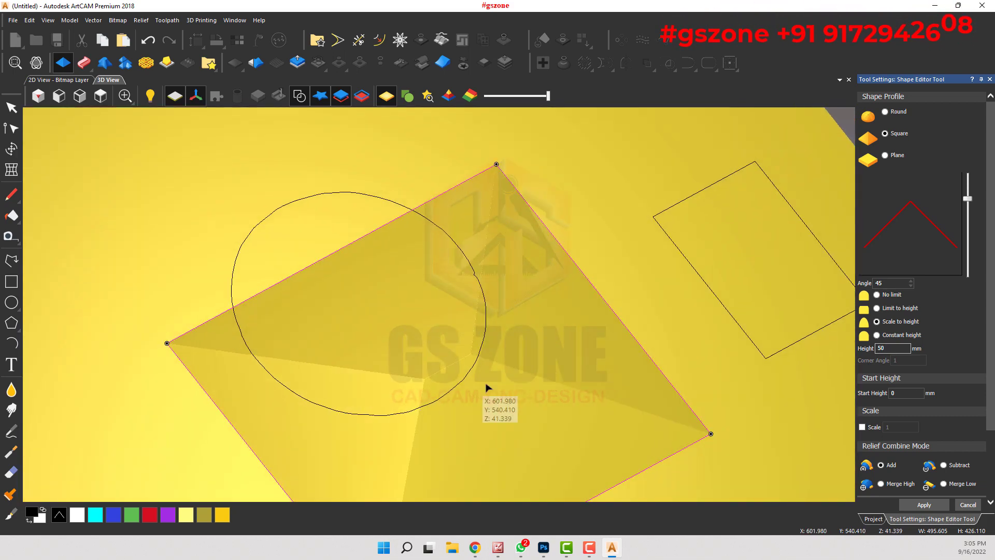
Step: Change the rectangle's profile to Limit to height and inspect its sloped sides and flat top from above and at an angle
{"action": "left_click", "coordinate": [877, 308]}
{"action": "left_click_drag", "start_coordinate": [418, 307], "coordinate": [471, 303]}
{"action": "left_click_drag", "start_coordinate": [516, 372], "coordinate": [177, 336]}
{"action": "left_click", "coordinate": [99, 96]}
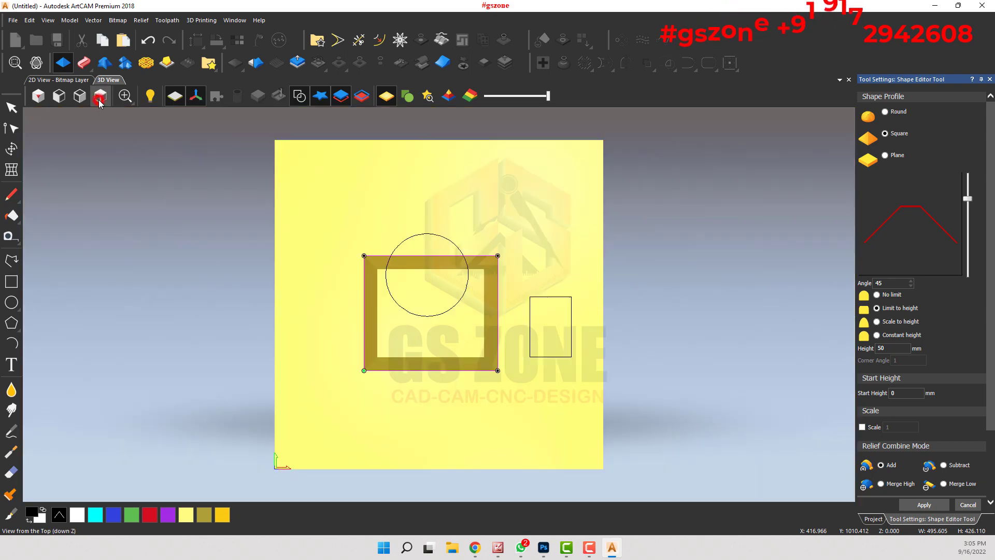
{"action": "scroll", "coordinate": [383, 285], "scroll_direction": "up", "scroll_amount": 5}
{"action": "scroll", "coordinate": [280, 264], "scroll_direction": "up", "scroll_amount": 2}
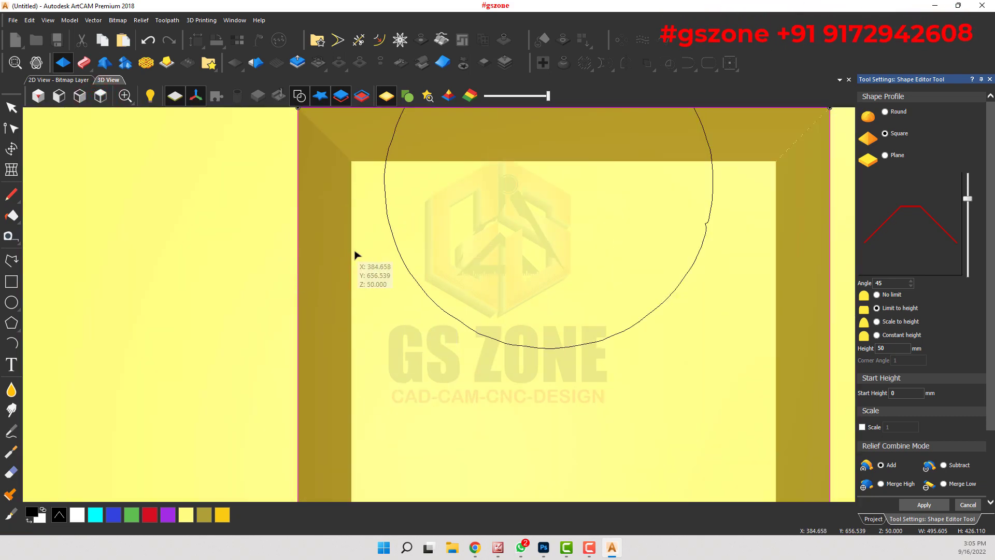
{"action": "middle_click_drag", "start_coordinate": [447, 179], "coordinate": [456, 122]}
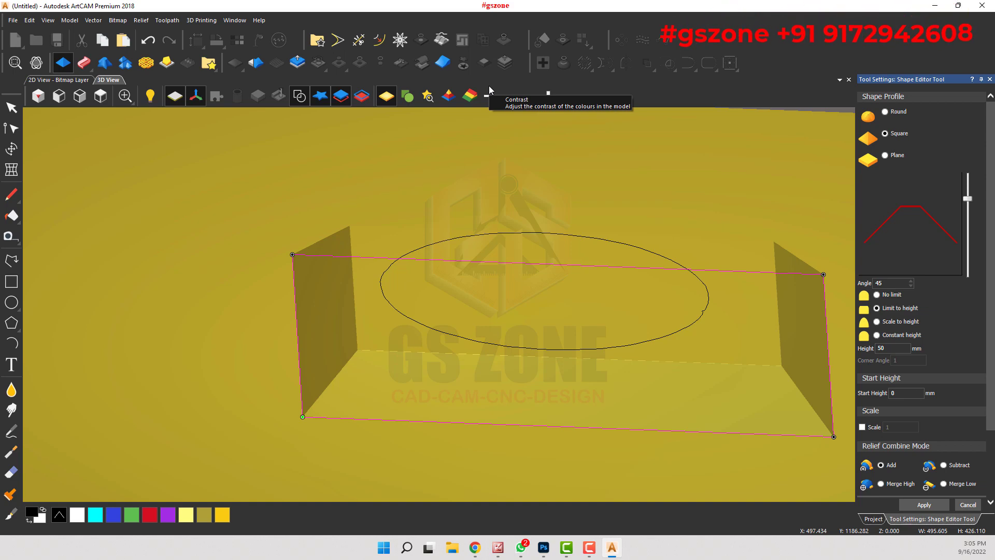
{"action": "middle_click_drag", "start_coordinate": [490, 86], "coordinate": [487, 239]}
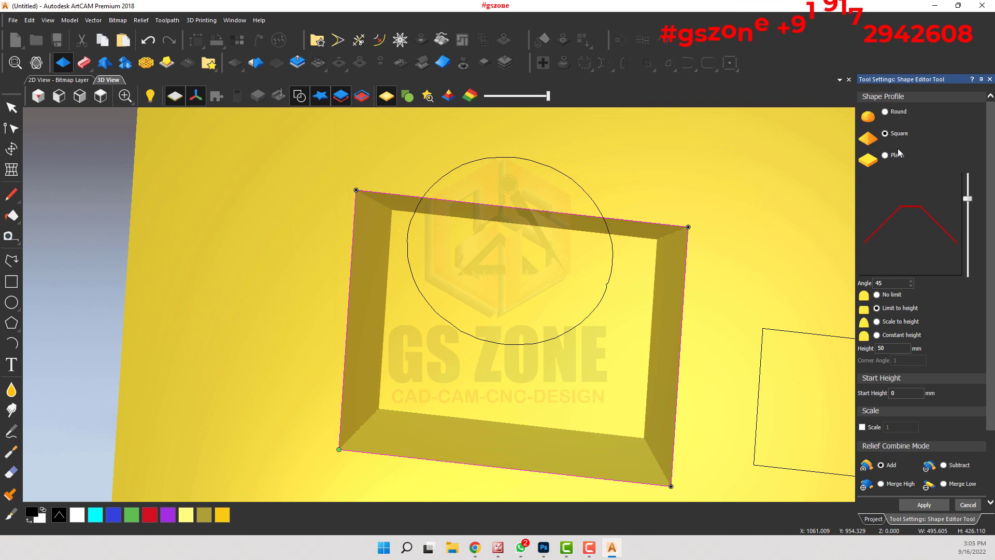
Step: Change the rectangle's profile to Constant height and set the corner angle to 120
{"action": "left_click", "coordinate": [876, 334]}
{"action": "middle_click_drag", "start_coordinate": [674, 317], "coordinate": [690, 237]}
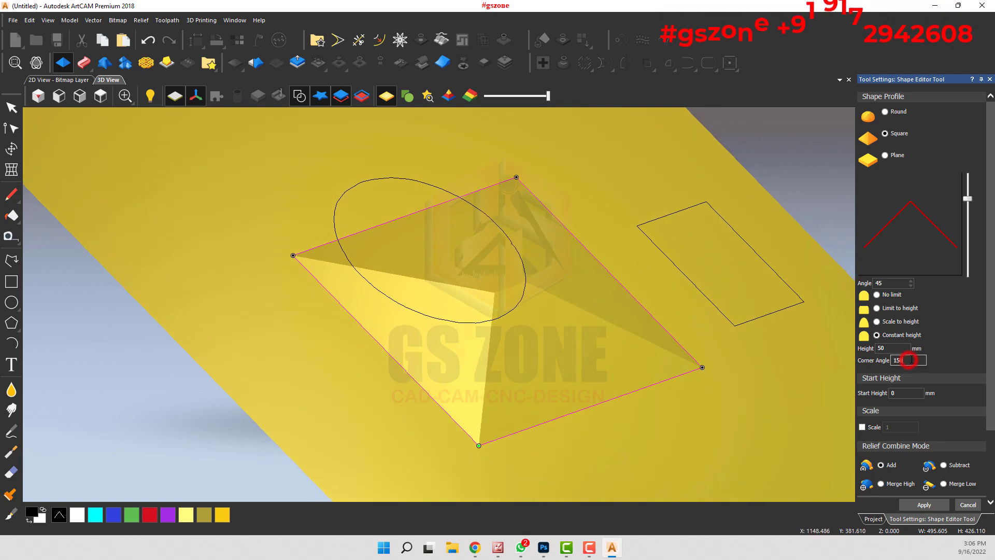
{"action": "left_click", "coordinate": [876, 335]}
{"action": "left_click", "coordinate": [908, 359]}
{"action": "type", "text": "120"}
{"action": "key", "text": "Return"}
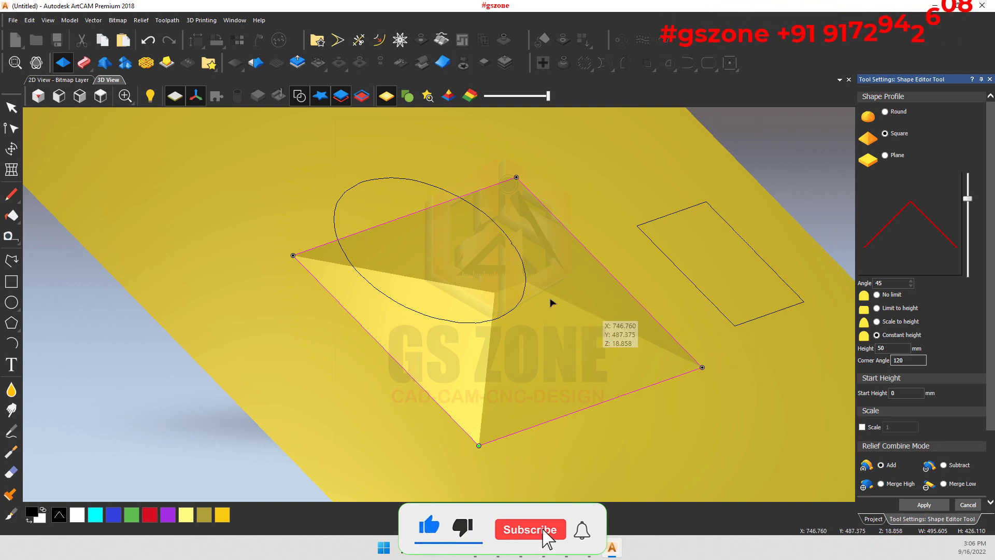
{"action": "middle_click_drag", "start_coordinate": [617, 319], "coordinate": [361, 384]}
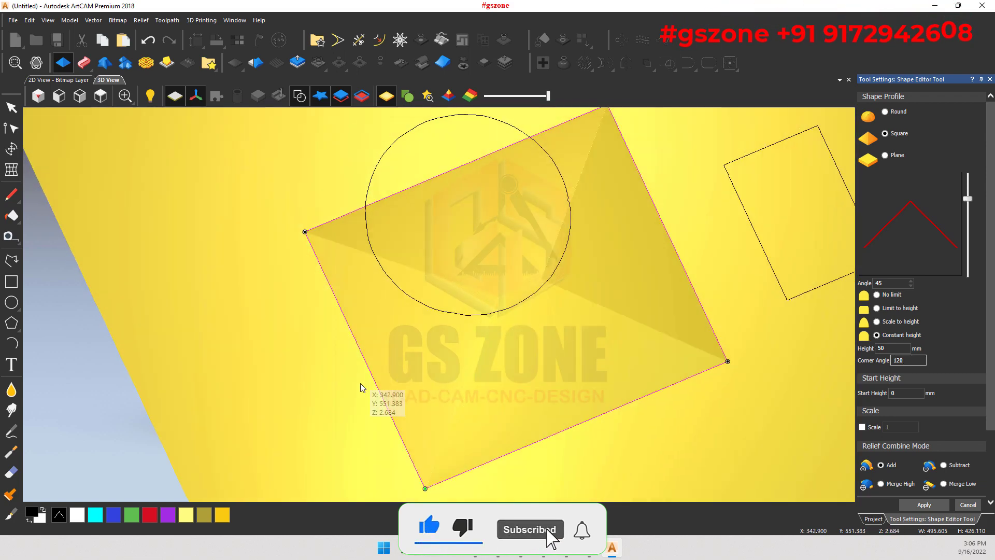
Step: Try corner angles of 100 and 80 on the constant-height shape and compare the corners in 3D
{"action": "double_click", "coordinate": [911, 361]}
{"action": "type", "text": "100"}
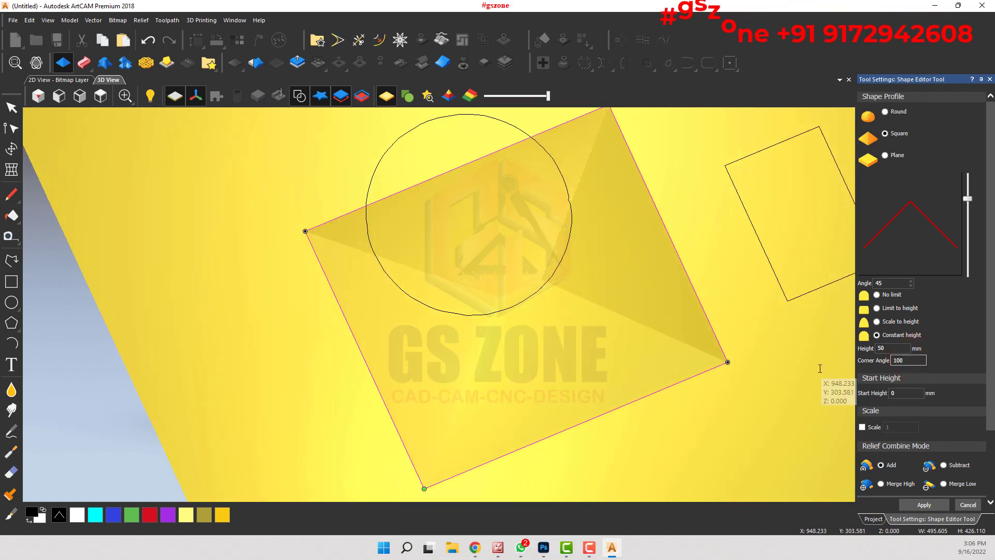
{"action": "middle_click_drag", "start_coordinate": [551, 422], "coordinate": [442, 492]}
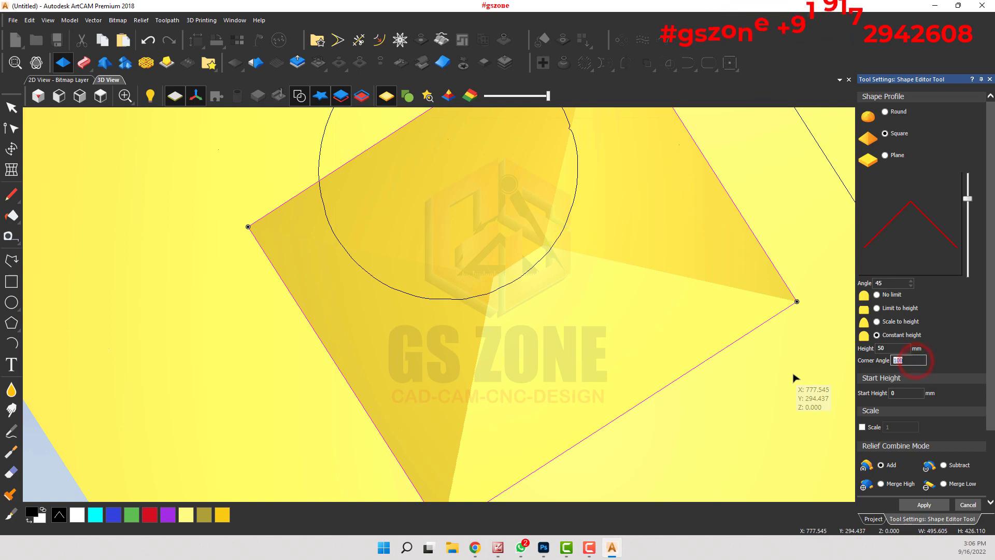
{"action": "type", "text": "80"}
{"action": "middle_click_drag", "start_coordinate": [794, 375], "coordinate": [310, 262]}
{"action": "middle_click_drag", "start_coordinate": [291, 221], "coordinate": [375, 133]}
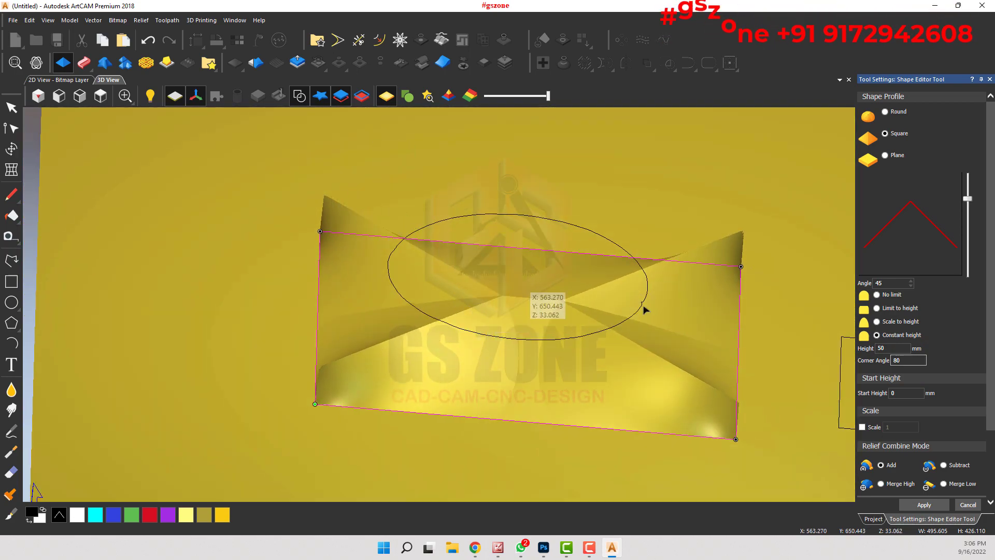
Step: Try corner angles of 150, 80 and 40 in turn and inspect the rectangle's raised corners
{"action": "double_click", "coordinate": [913, 360]}
{"action": "type", "text": "150"}
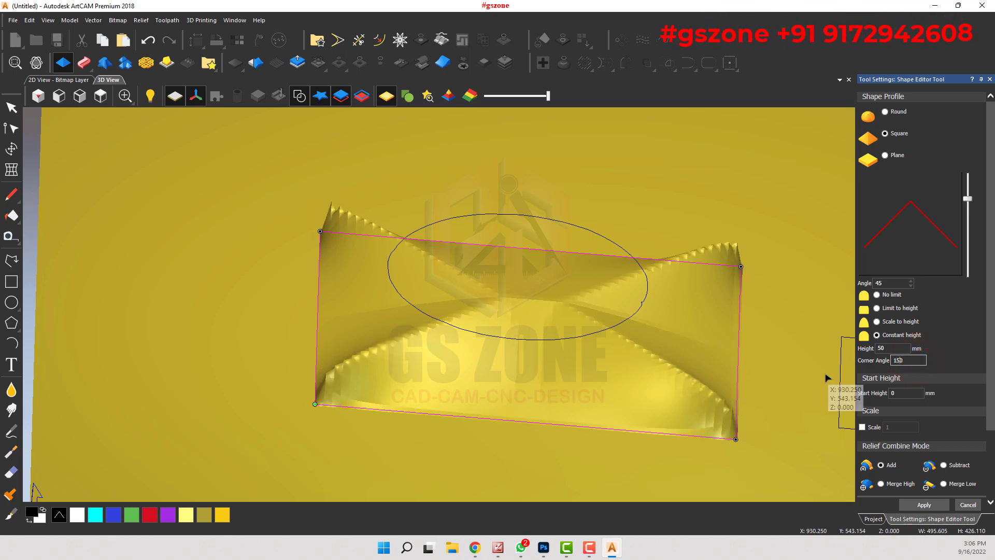
{"action": "left_click", "coordinate": [917, 362]}
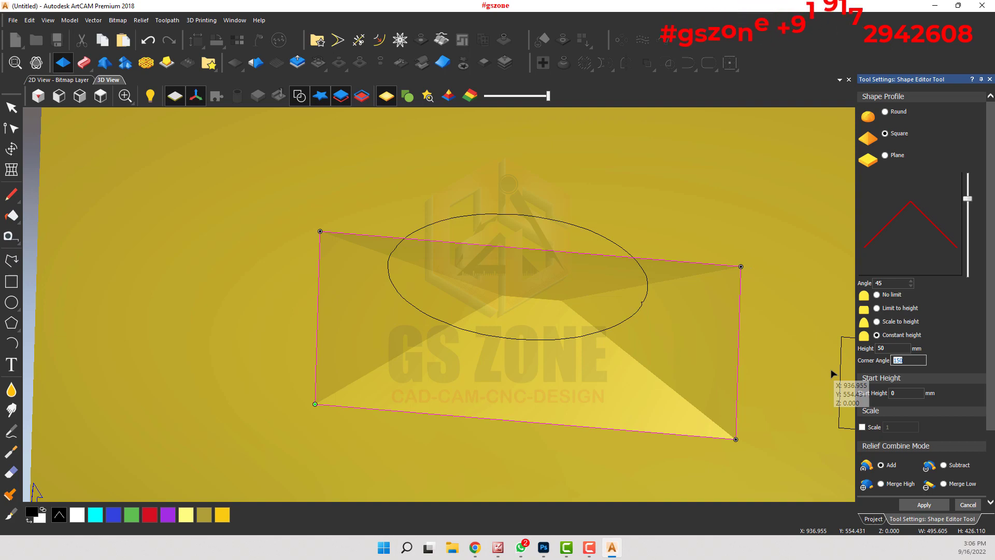
{"action": "type", "text": "80"}
{"action": "left_click_drag", "start_coordinate": [616, 381], "coordinate": [483, 374]}
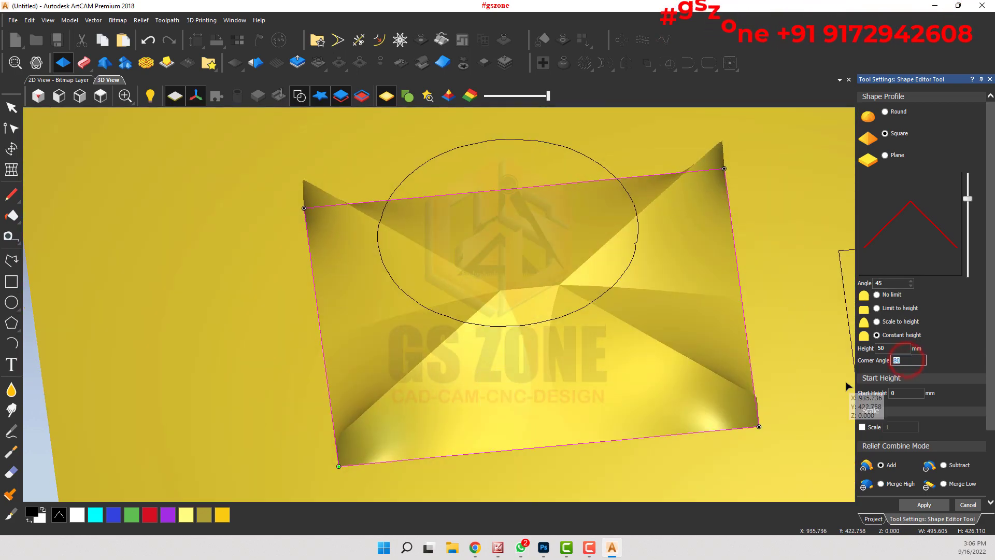
{"action": "type", "text": "40"}
{"action": "left_click_drag", "start_coordinate": [782, 382], "coordinate": [584, 313]}
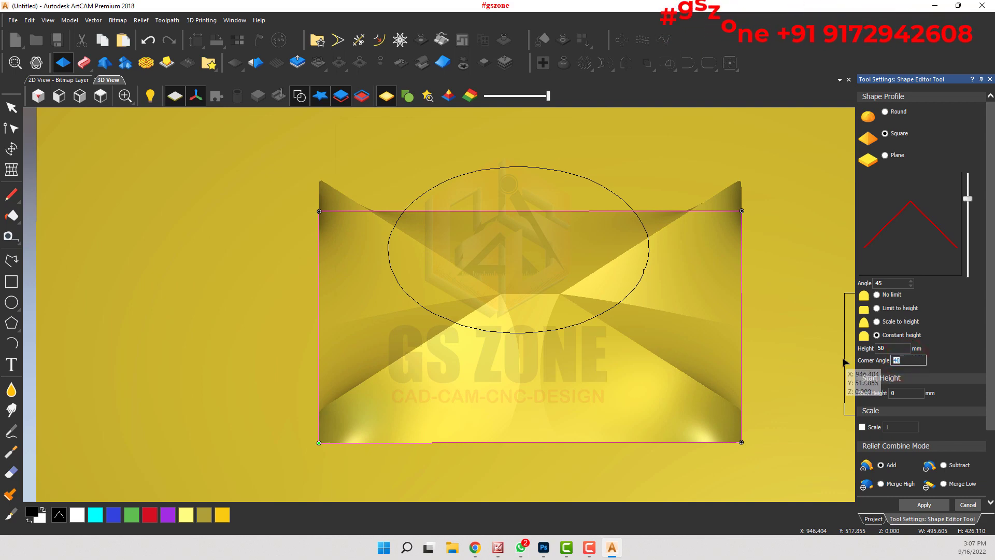
Step: Try corner angles of 120, 100, 90 and 80 on the constant-height rectangle and inspect its corners in 3D
{"action": "type", "text": "120"}
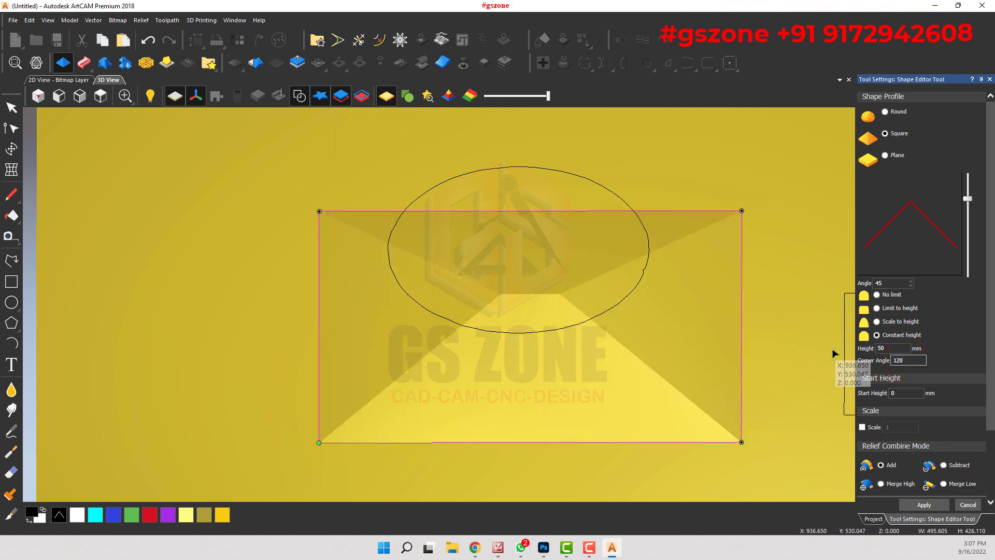
{"action": "double_click", "coordinate": [910, 360]}
{"action": "type", "text": "100"}
{"action": "double_click", "coordinate": [911, 360]}
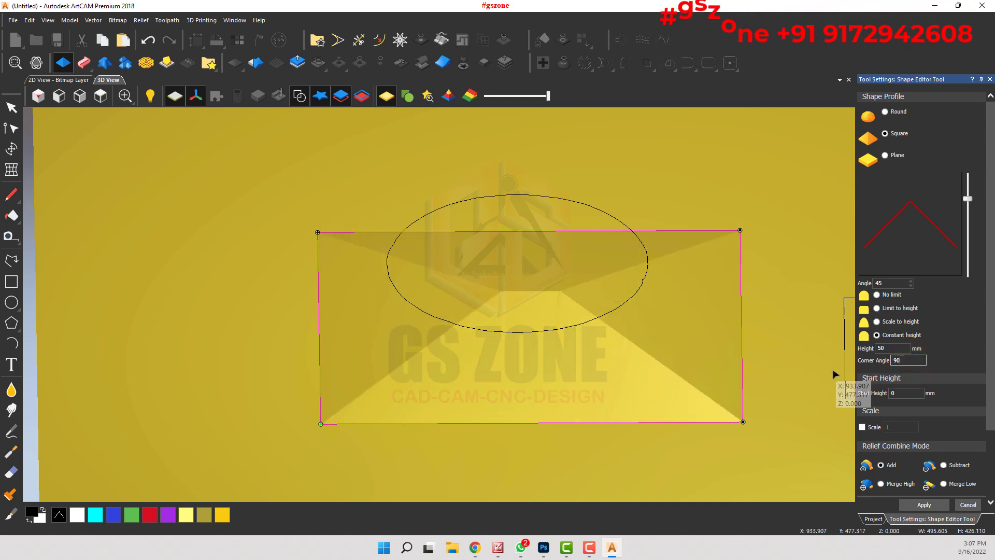
{"action": "left_click", "coordinate": [910, 363]}
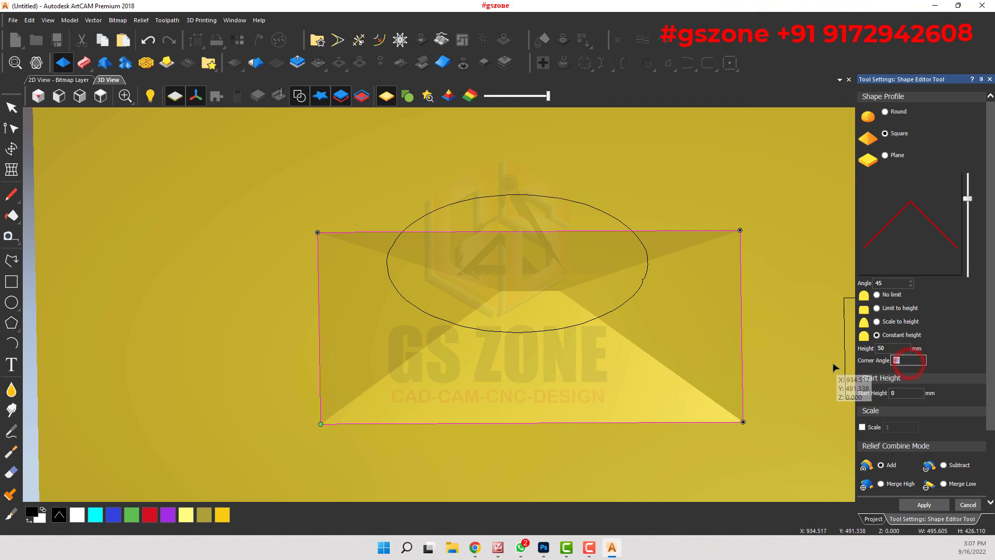
{"action": "type", "text": "0"}
{"action": "left_click_drag", "start_coordinate": [661, 320], "coordinate": [611, 269]}
{"action": "left_click_drag", "start_coordinate": [483, 300], "coordinate": [638, 363]}
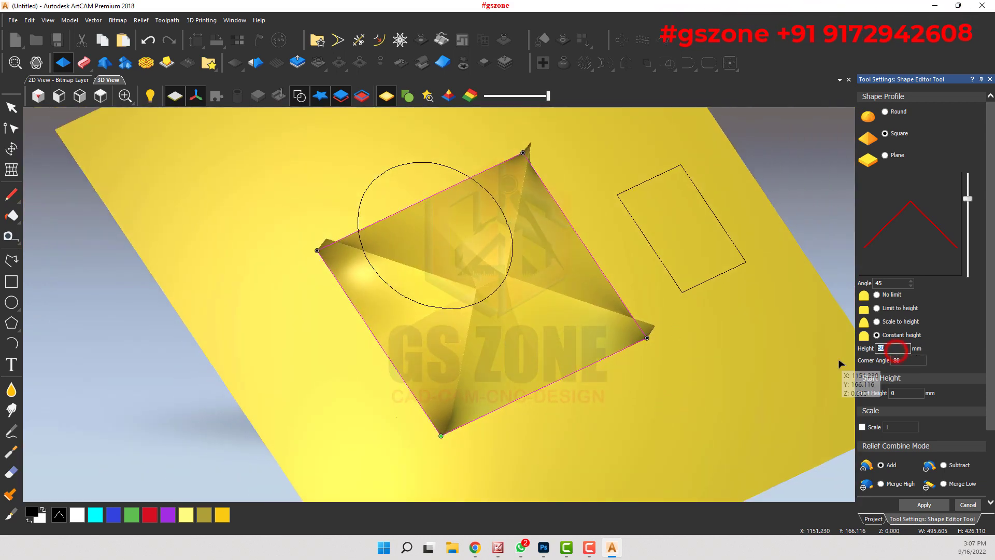
Step: Set the constant-height rectangle's height to 100 mm and inspect its raised corners from several angles
{"action": "type", "text": "100"}
{"action": "key", "text": "Return"}
{"action": "left_click_drag", "start_coordinate": [630, 338], "coordinate": [678, 310]}
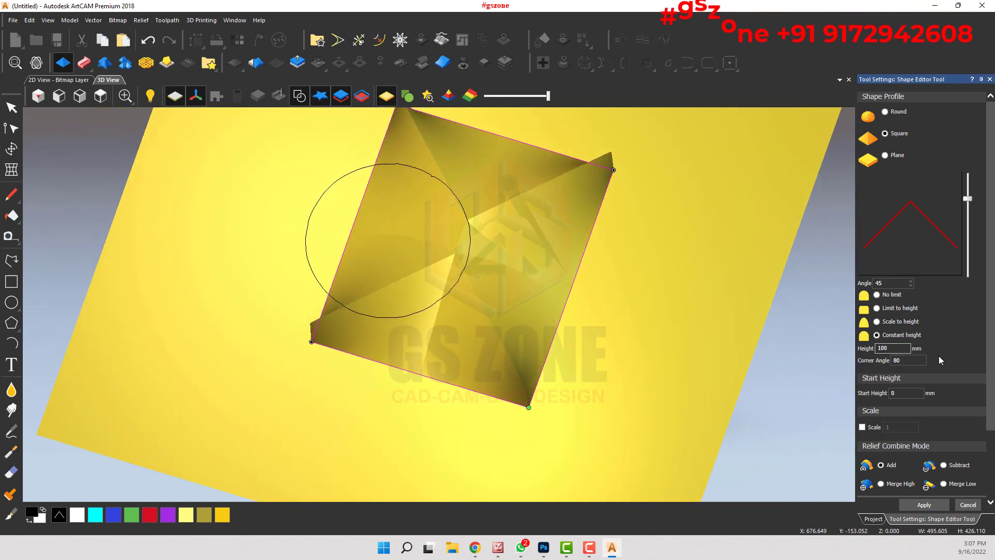
{"action": "left_click_drag", "start_coordinate": [444, 344], "coordinate": [415, 401]}
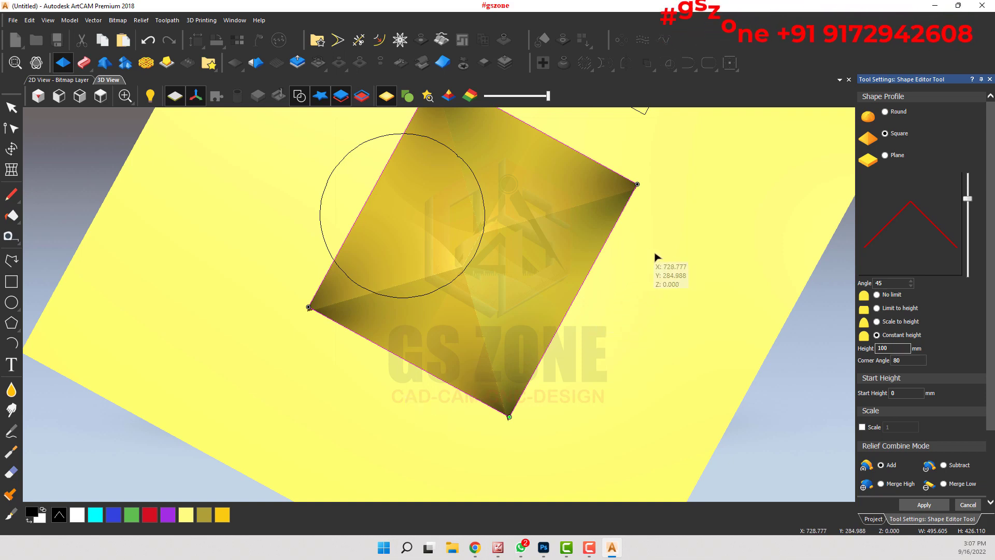
{"action": "left_click_drag", "start_coordinate": [540, 282], "coordinate": [564, 137]}
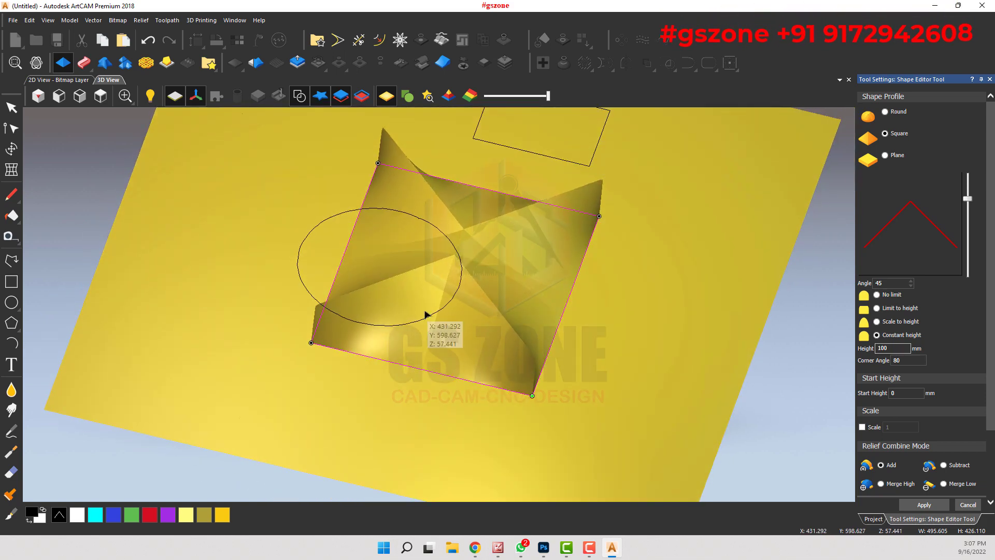
{"action": "left_click", "coordinate": [100, 95]}
{"action": "scroll", "coordinate": [400, 311], "scroll_direction": "up", "scroll_amount": 3}
{"action": "left_click_drag", "start_coordinate": [400, 311], "coordinate": [508, 160]}
{"action": "scroll", "coordinate": [508, 160], "scroll_direction": "up", "scroll_amount": 1}
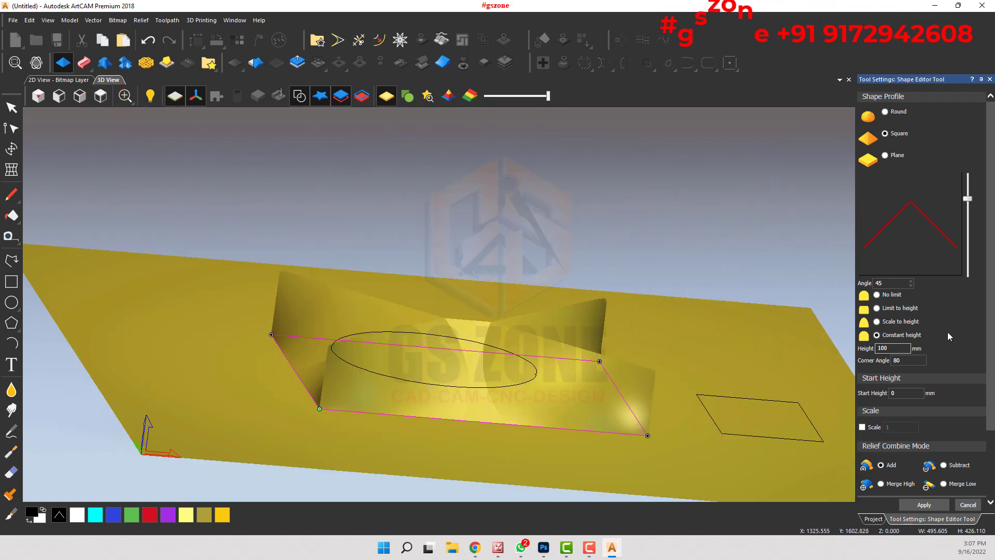
Step: Set the rectangle's corner angle to 150 and check the shape's corners in 3D
{"action": "double_click", "coordinate": [910, 360]}
{"action": "key", "text": "Return"}
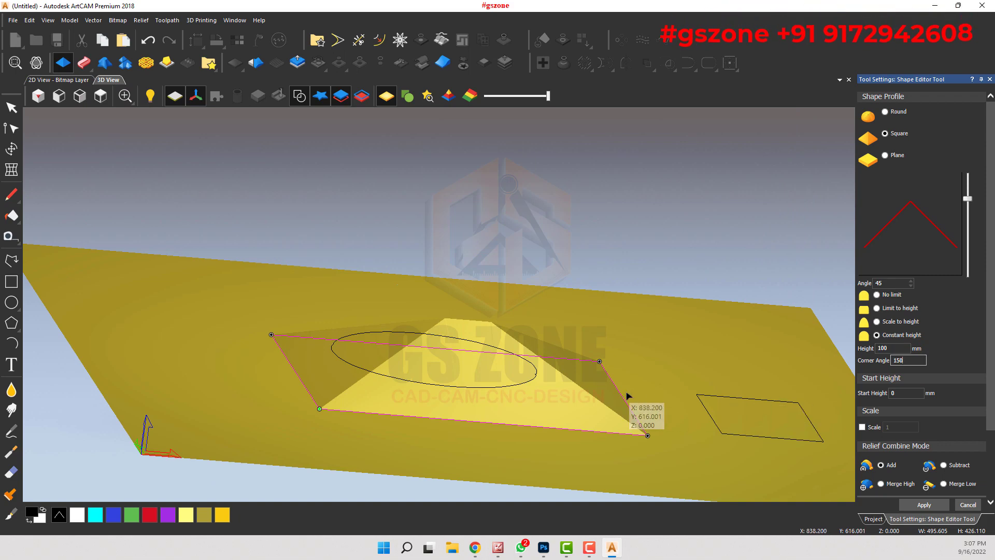
{"action": "scroll", "coordinate": [447, 357], "scroll_direction": "down", "scroll_amount": 3}
{"action": "middle_click_drag", "start_coordinate": [447, 358], "coordinate": [471, 421]}
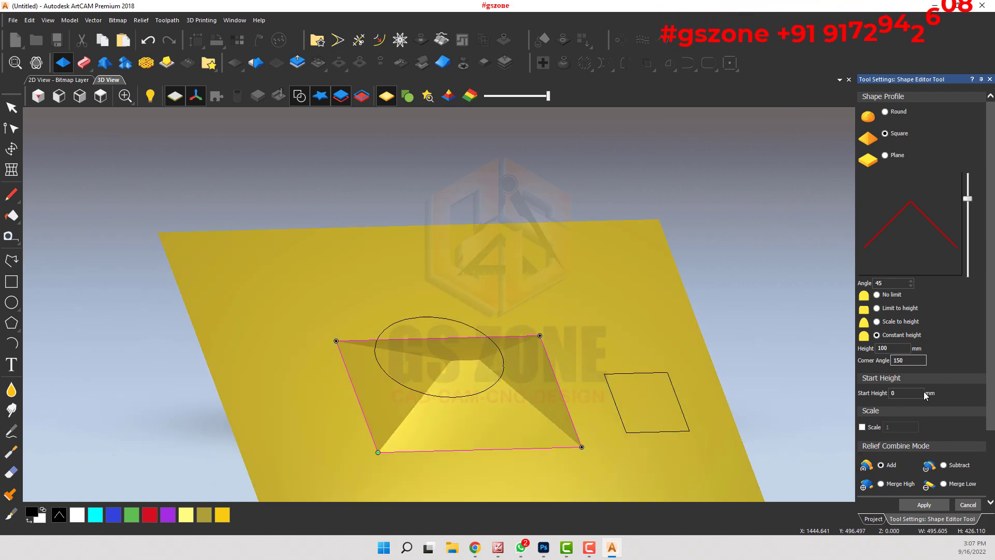
Step: Set the rectangle's start height to 20 mm and inspect the raised base up close
{"action": "type", "text": "20"}
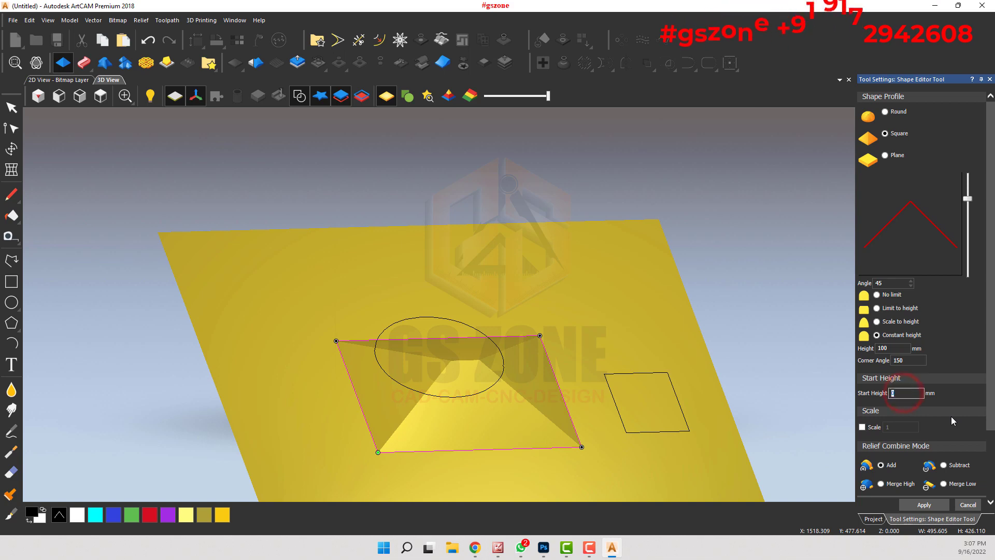
{"action": "key", "text": "Return"}
{"action": "scroll", "coordinate": [370, 465], "scroll_direction": "up", "scroll_amount": 3}
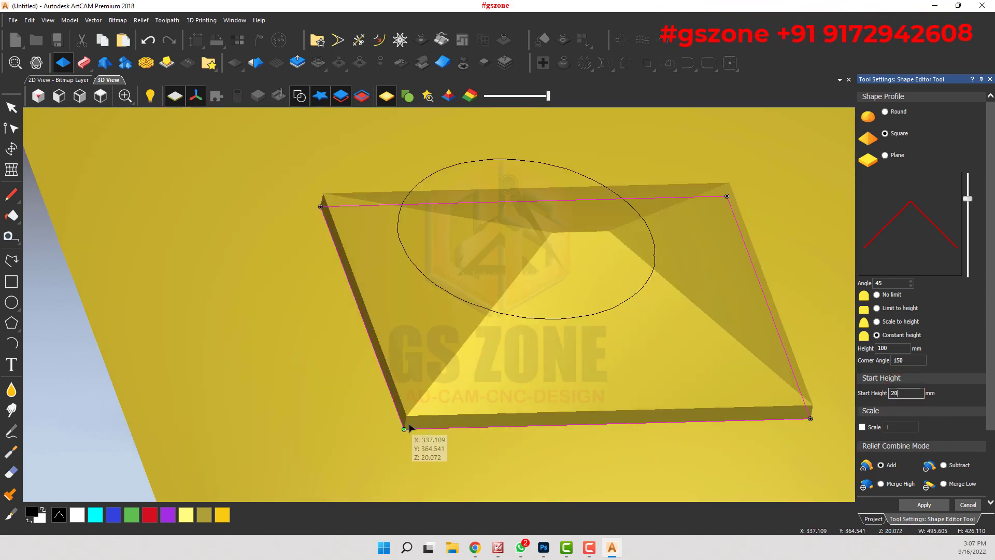
{"action": "scroll", "coordinate": [413, 430], "scroll_direction": "down", "scroll_amount": 2}
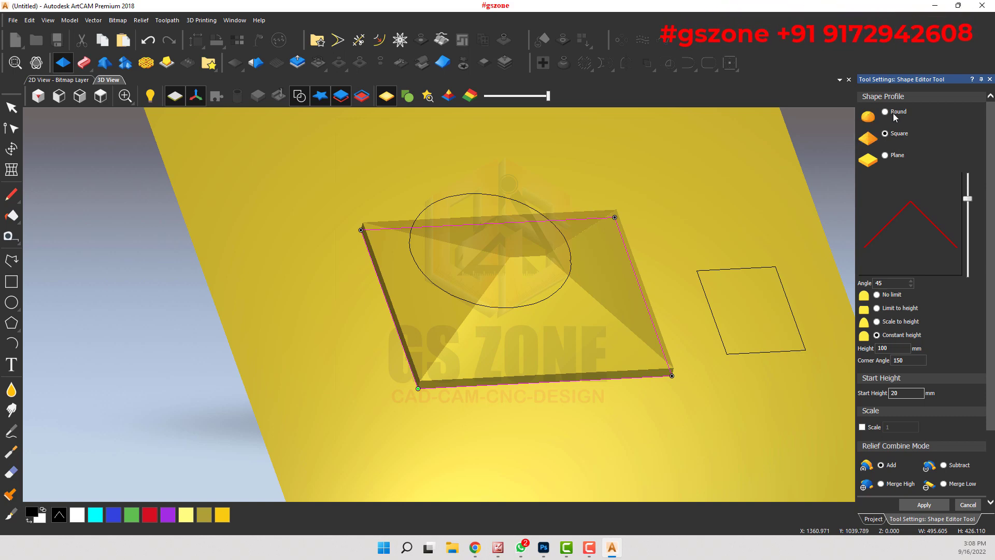
Step: Change the rectangle's shape profile to Round and set its start height to 0 mm
{"action": "left_click", "coordinate": [886, 112]}
{"action": "left_click_drag", "start_coordinate": [595, 232], "coordinate": [603, 328]}
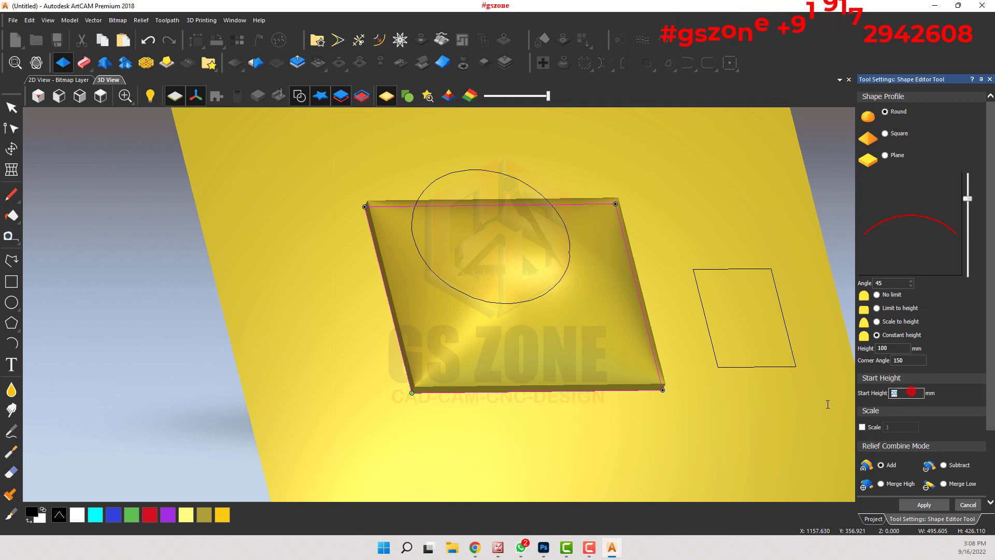
{"action": "key", "text": "BackSpace"}
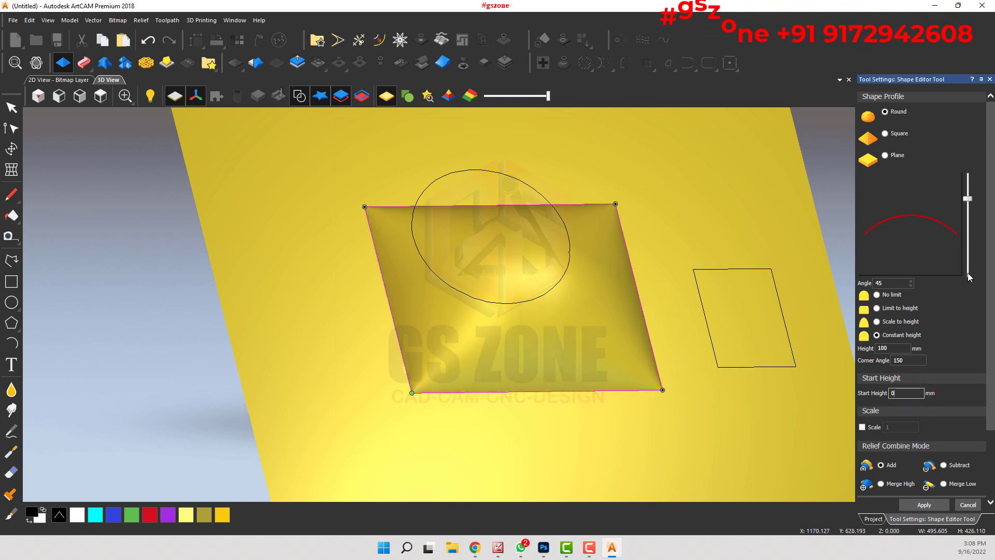
Step: Switch the round rectangle shape to Scale to height with a 90 angle, trying a height of 50 mm before setting 20 mm
{"action": "left_click", "coordinate": [877, 322]}
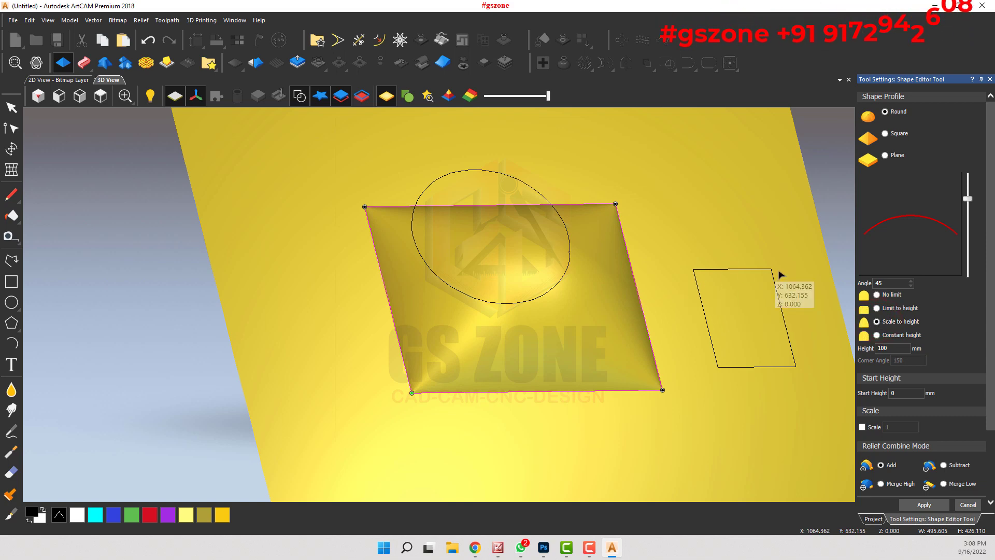
{"action": "left_click_drag", "start_coordinate": [973, 162], "coordinate": [969, 173]}
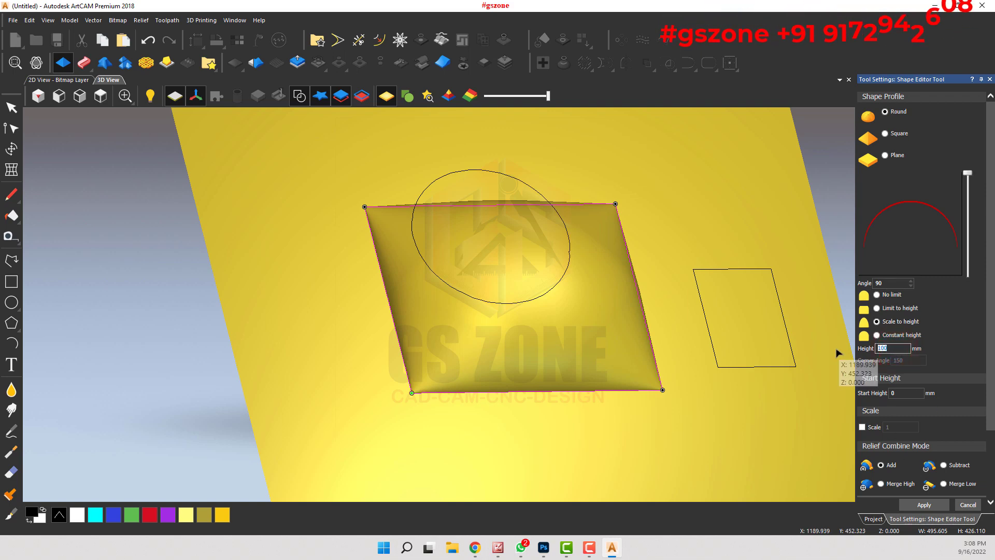
{"action": "type", "text": "50"}
{"action": "left_click_drag", "start_coordinate": [431, 293], "coordinate": [470, 337]}
{"action": "double_click", "coordinate": [893, 348]}
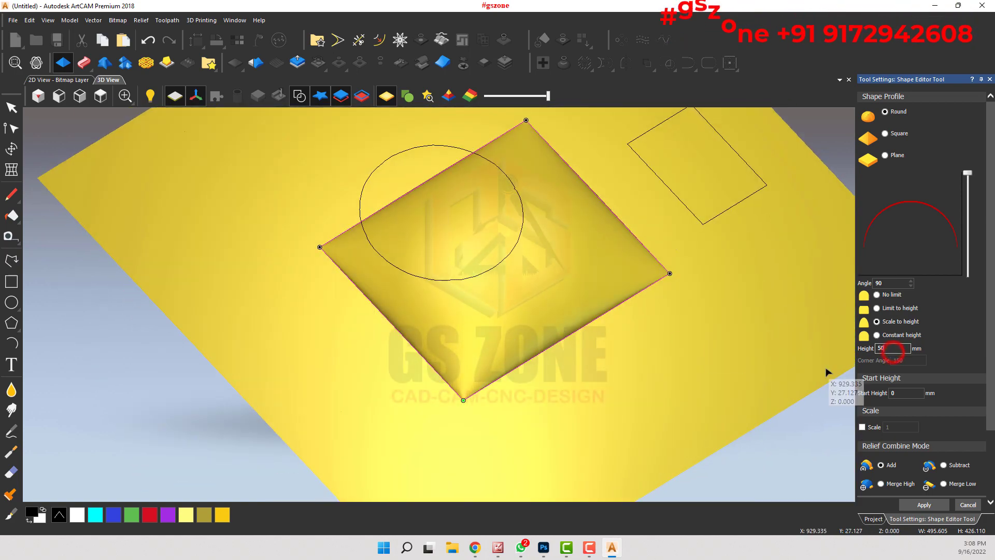
{"action": "type", "text": "20"}
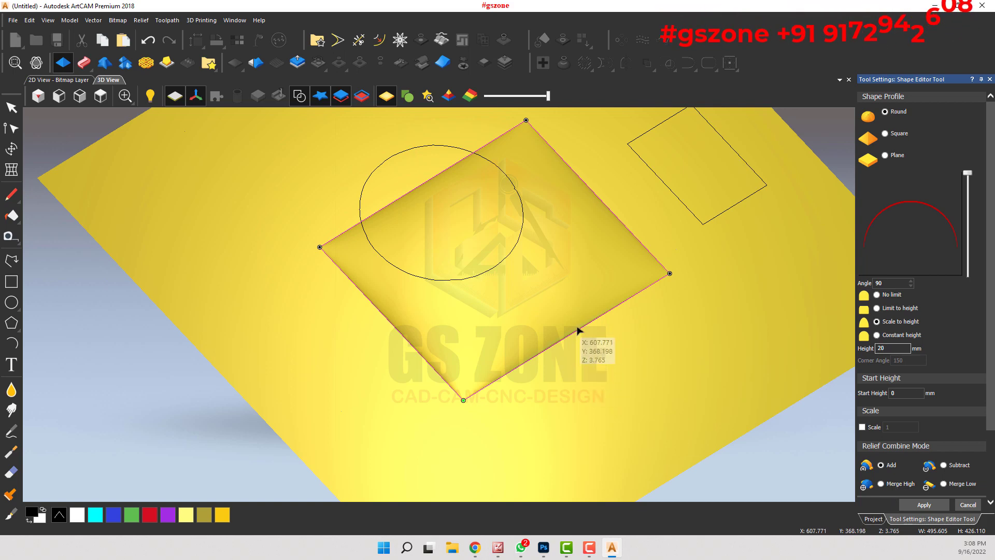
{"action": "scroll", "coordinate": [425, 316], "scroll_direction": "down", "scroll_amount": 2}
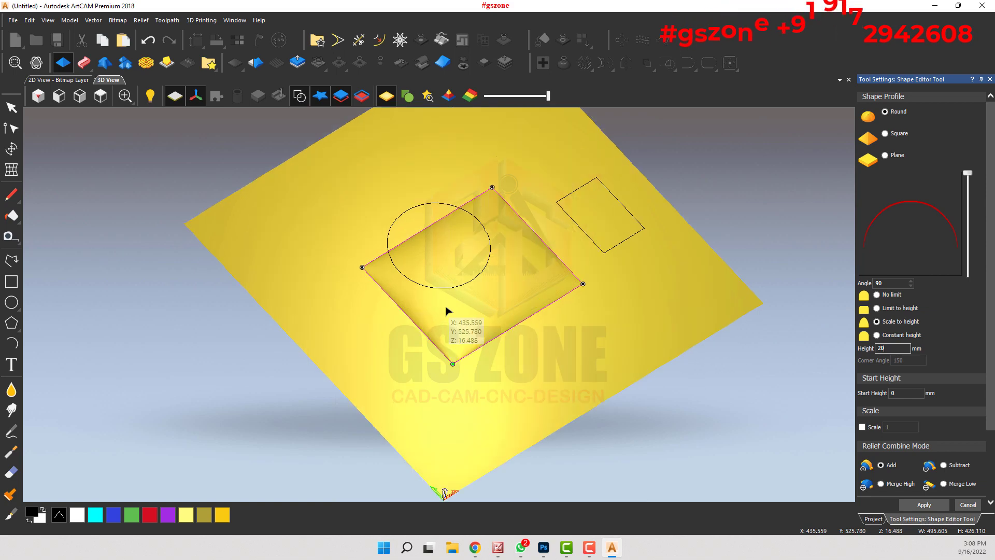